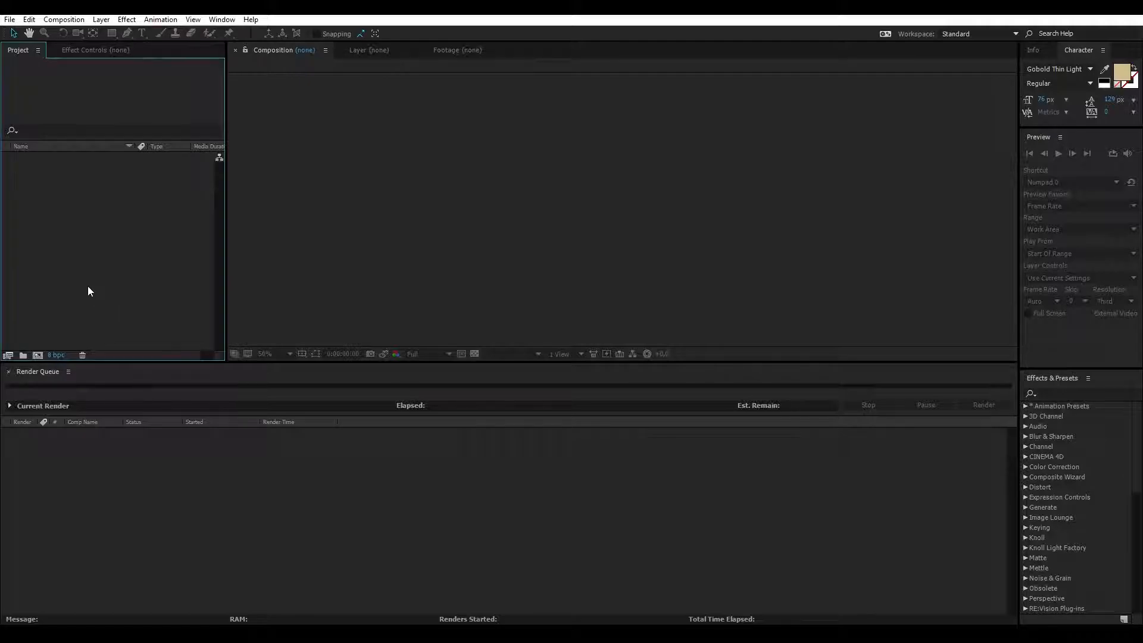
Create a new composition named Udemy with the HDTV 1080 24 preset
left_click(37, 355)
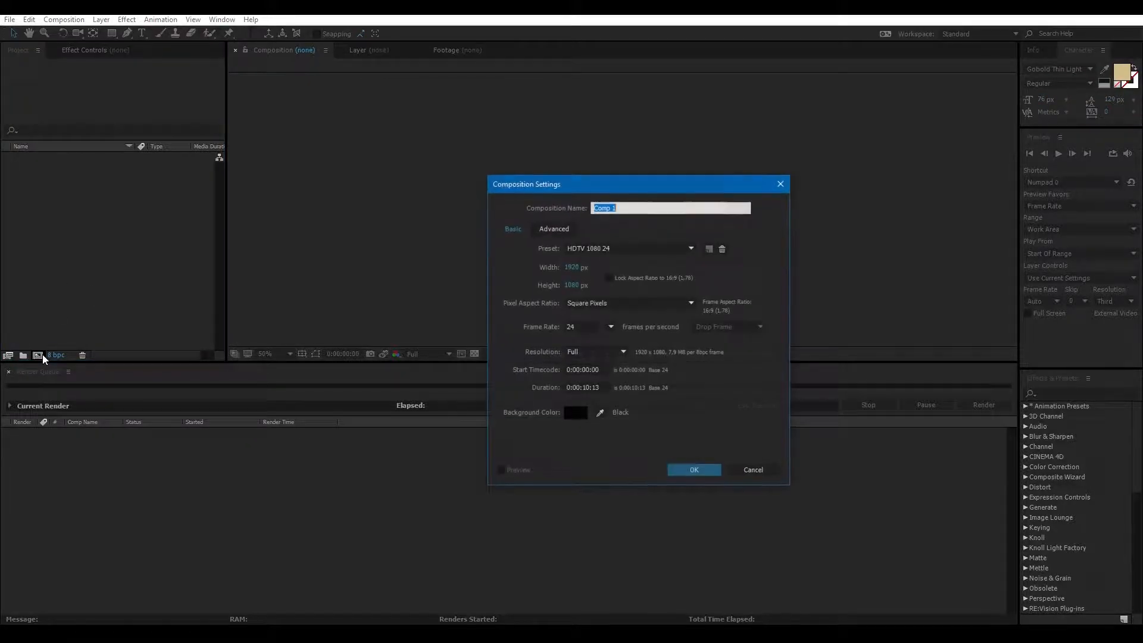
type("Udemy")
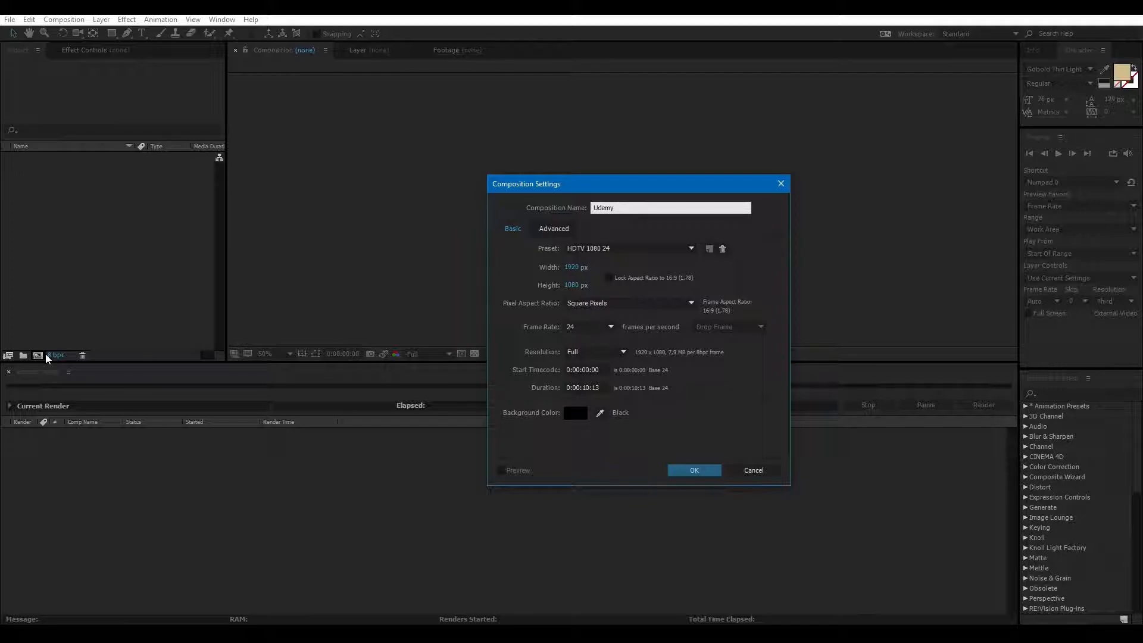
key("Return")
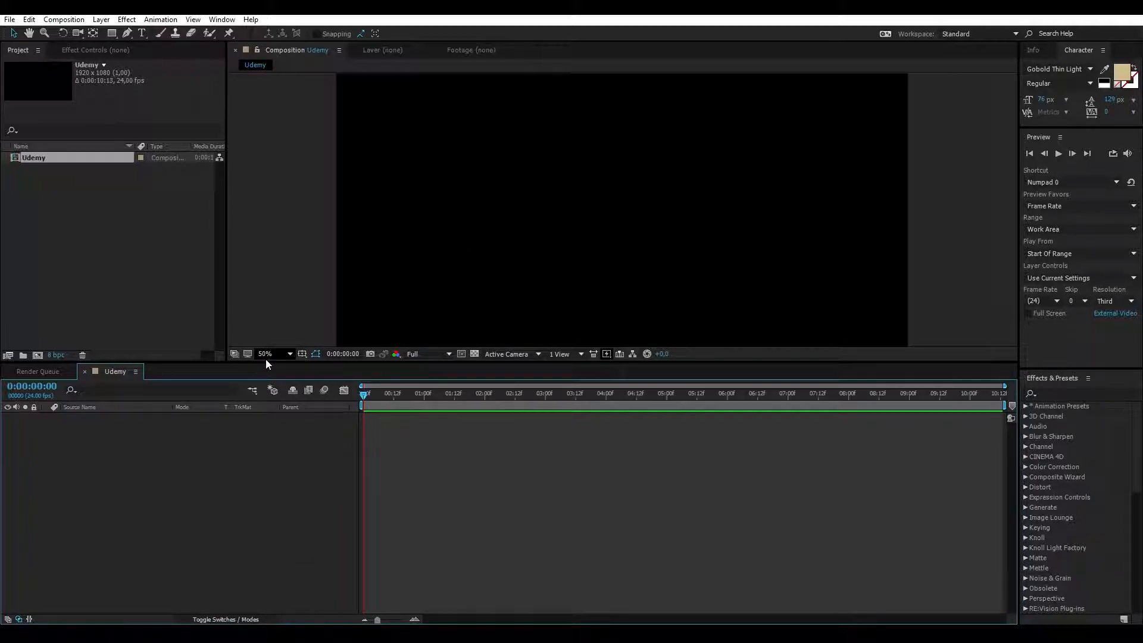
Set the composition viewer's magnification to Fit so the whole frame is shown
scroll(428, 199, "down", 3)
scroll(428, 199, "up", 3)
scroll(427, 199, "down", 1)
scroll(427, 199, "up", 1)
scroll(432, 200, "down", 1)
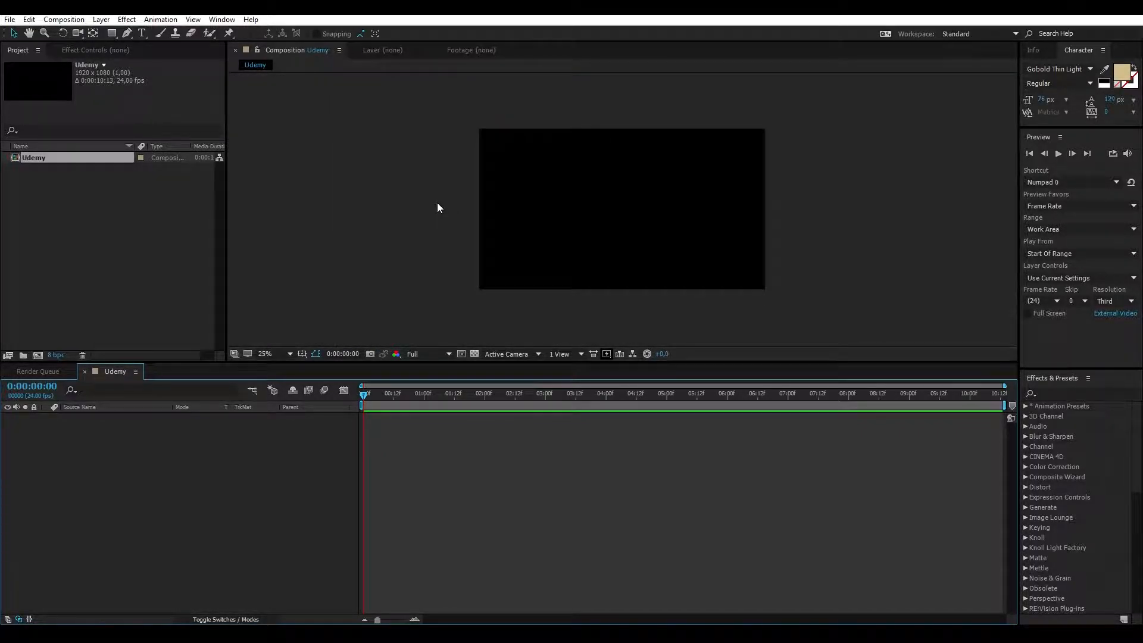
scroll(437, 207, "up", 1)
left_click(270, 354)
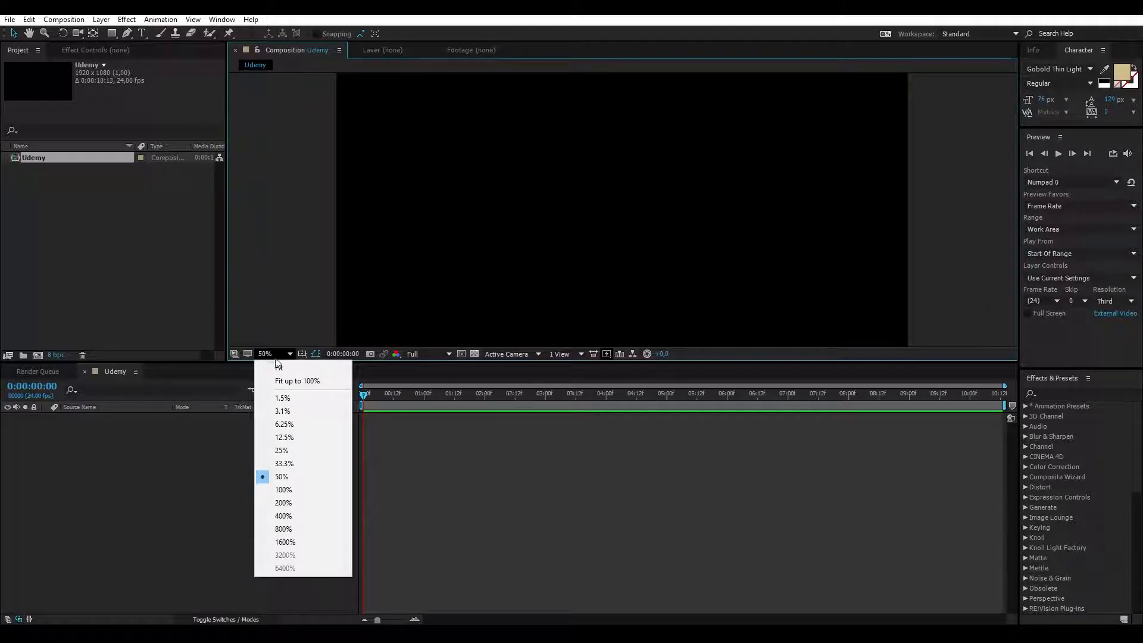
left_click(288, 367)
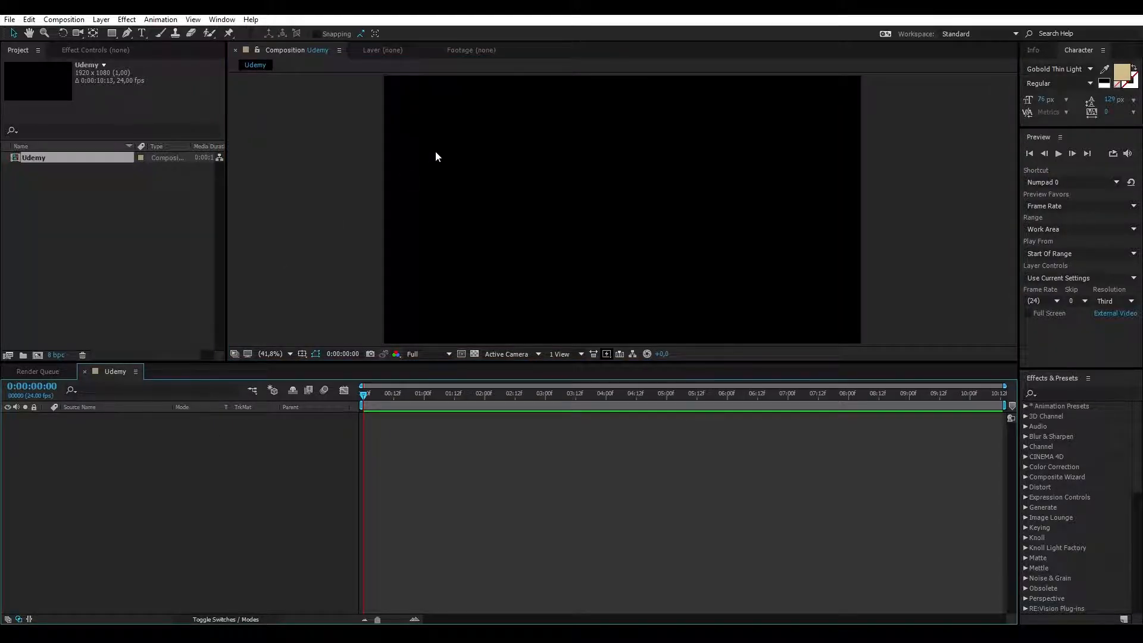
left_click_drag(468, 242, 454, 242)
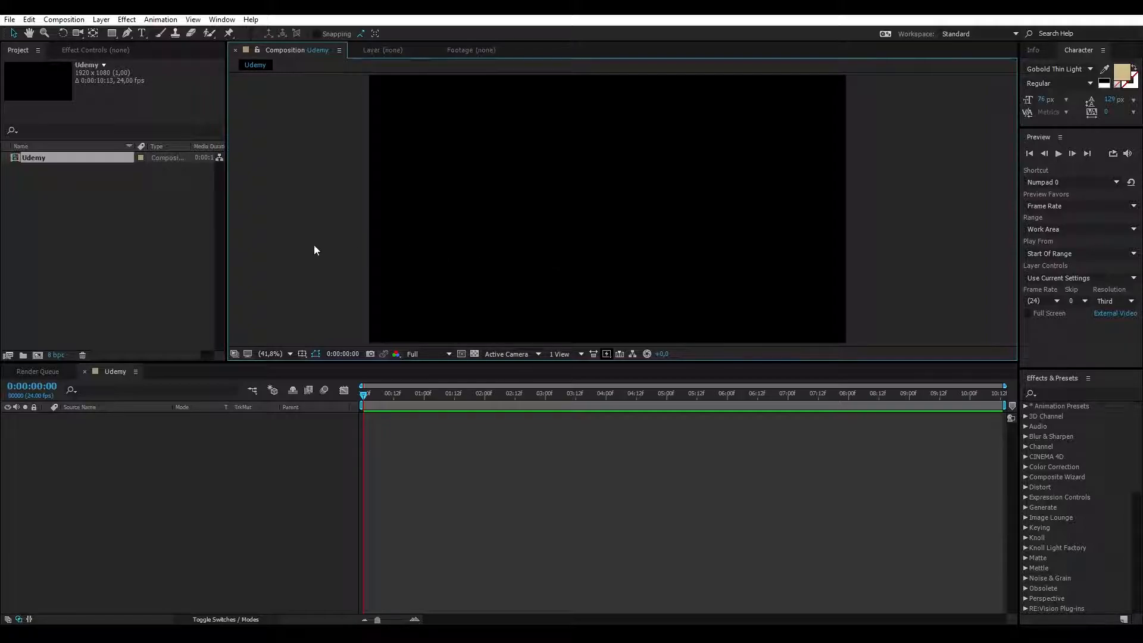
right_click(277, 221)
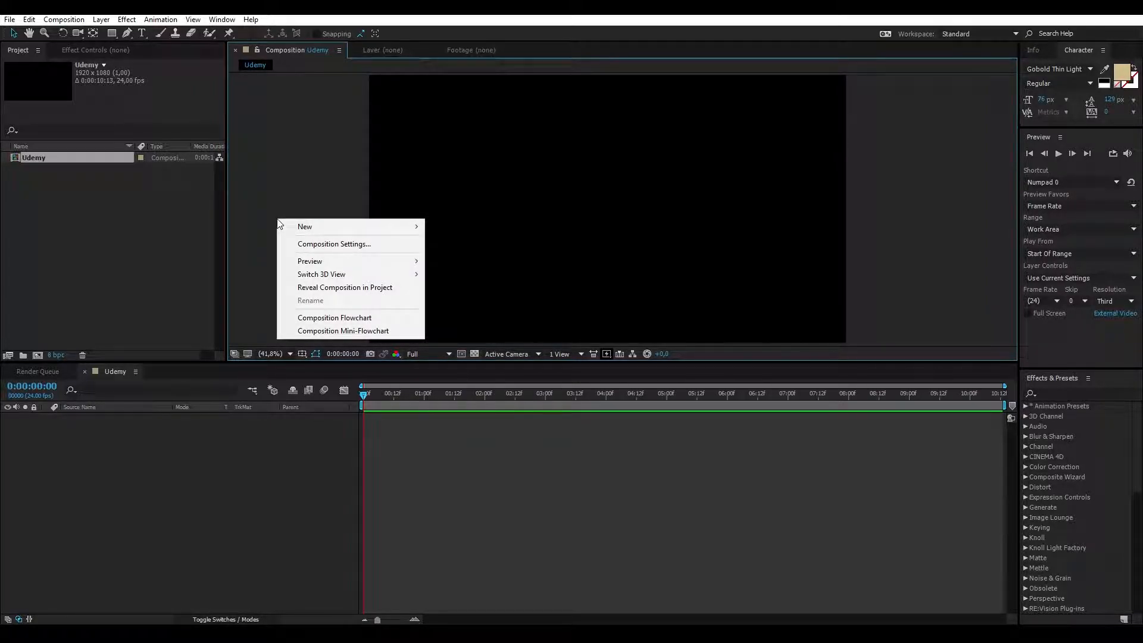
mouse_move(298, 226)
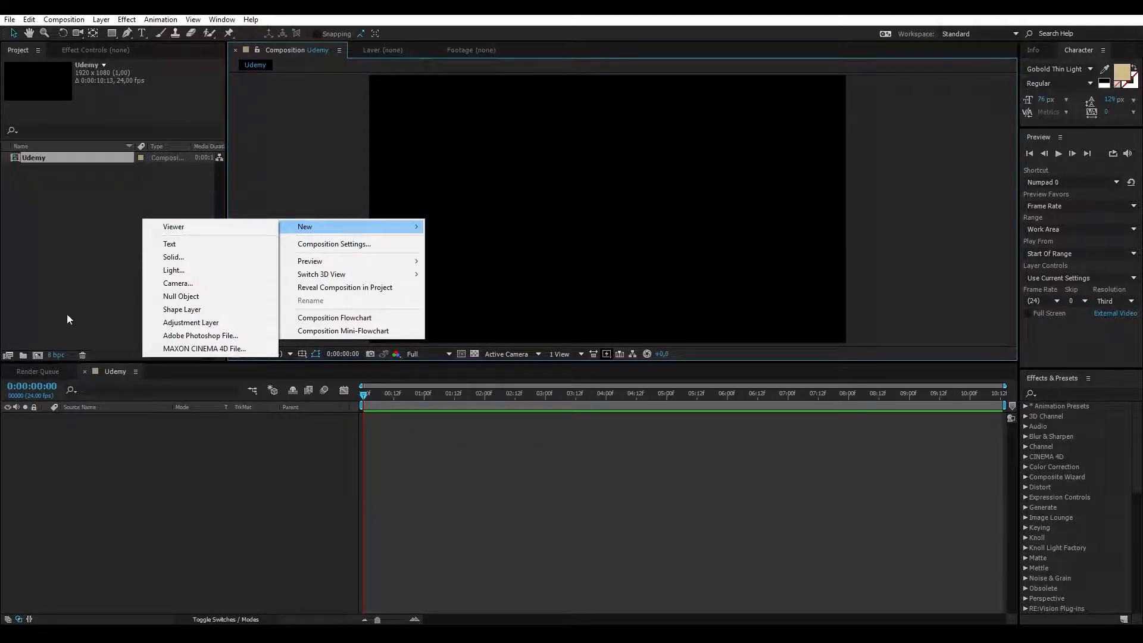
left_click(159, 481)
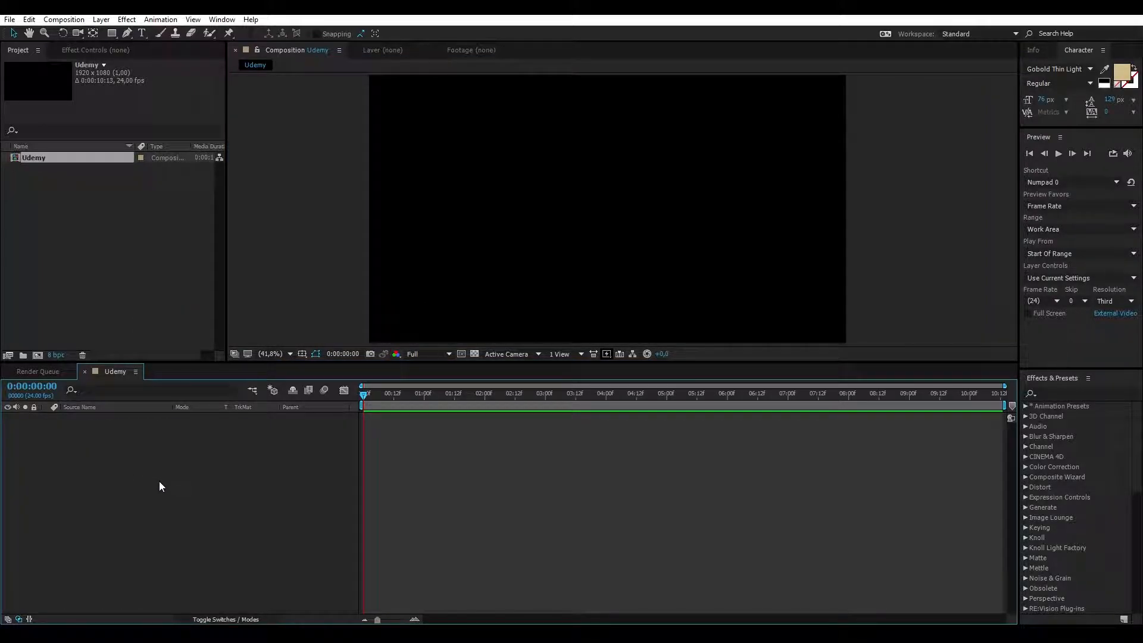
Start a new solid layer in the Udemy timeline and name it Solid 01
right_click(159, 481)
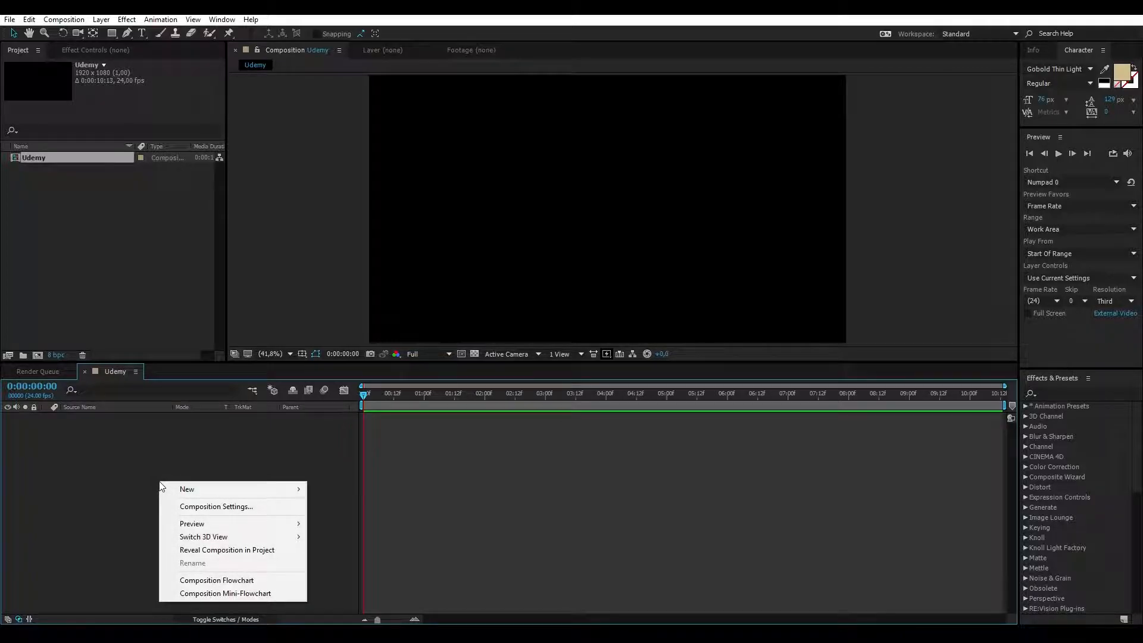
mouse_move(177, 487)
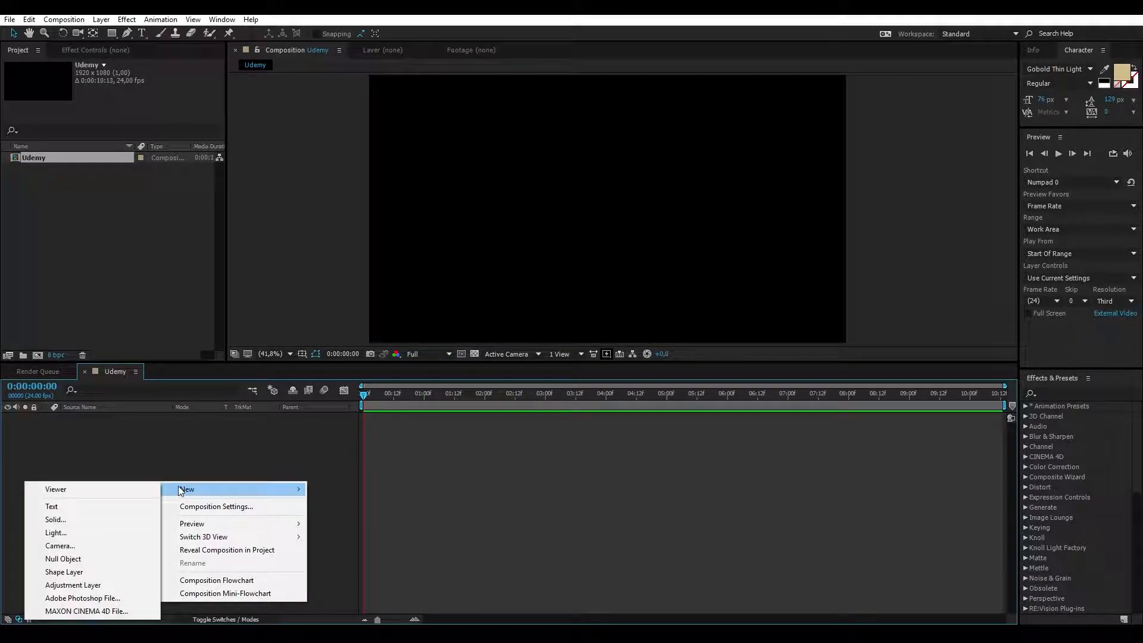
left_click(86, 520)
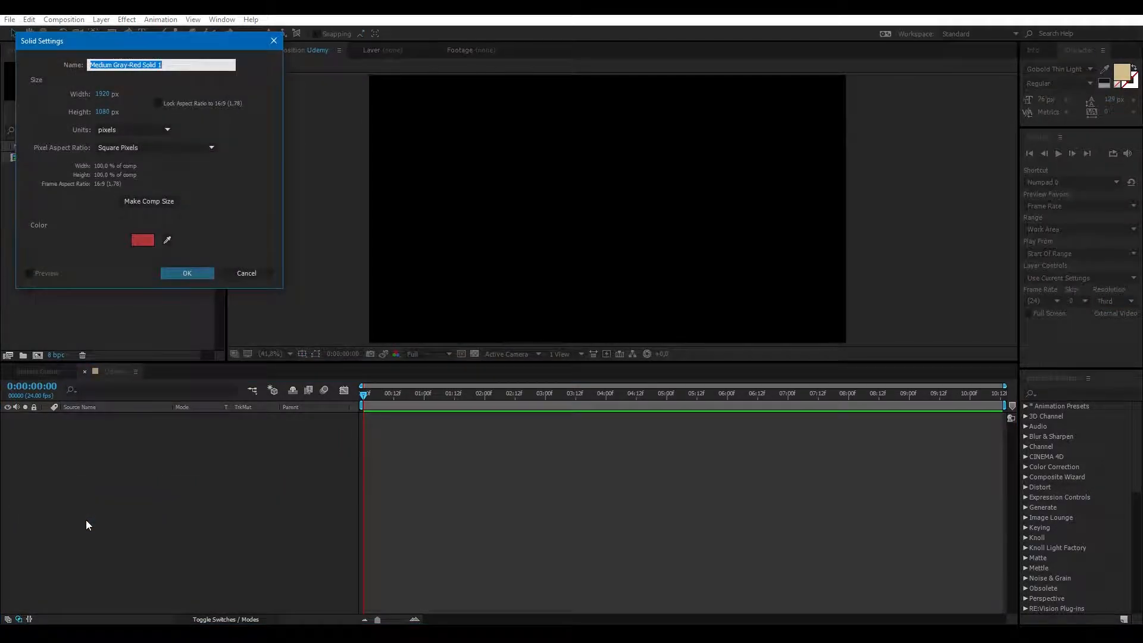
left_click_drag(114, 41, 430, 99)
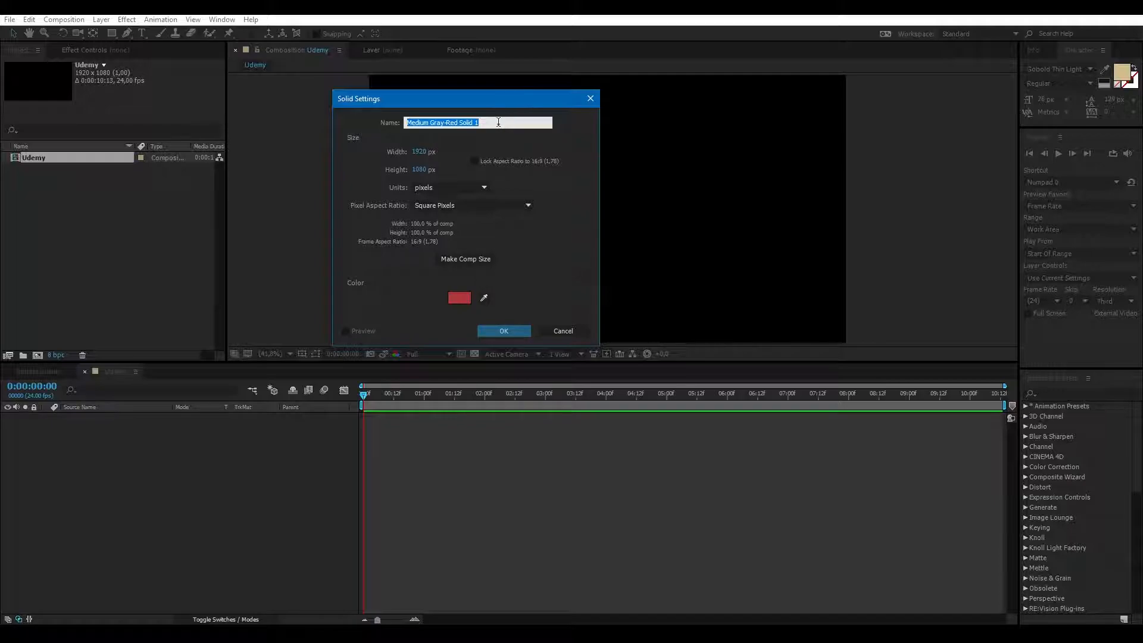
type("Solid 01")
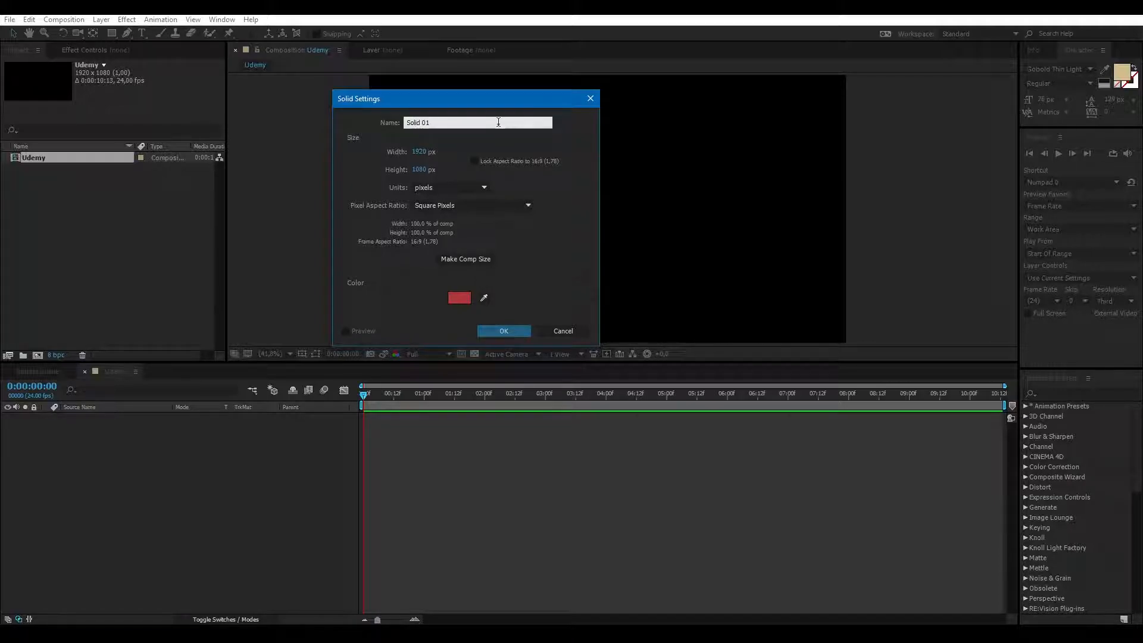
left_click_drag(437, 102, 275, 119)
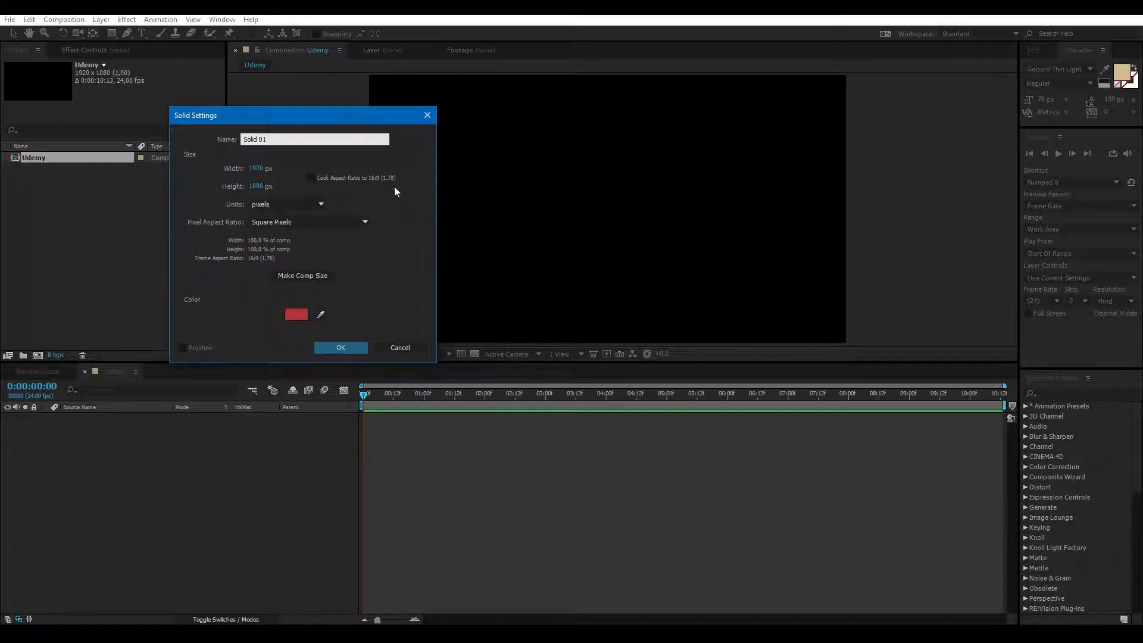
left_click(313, 204)
left_click(314, 205)
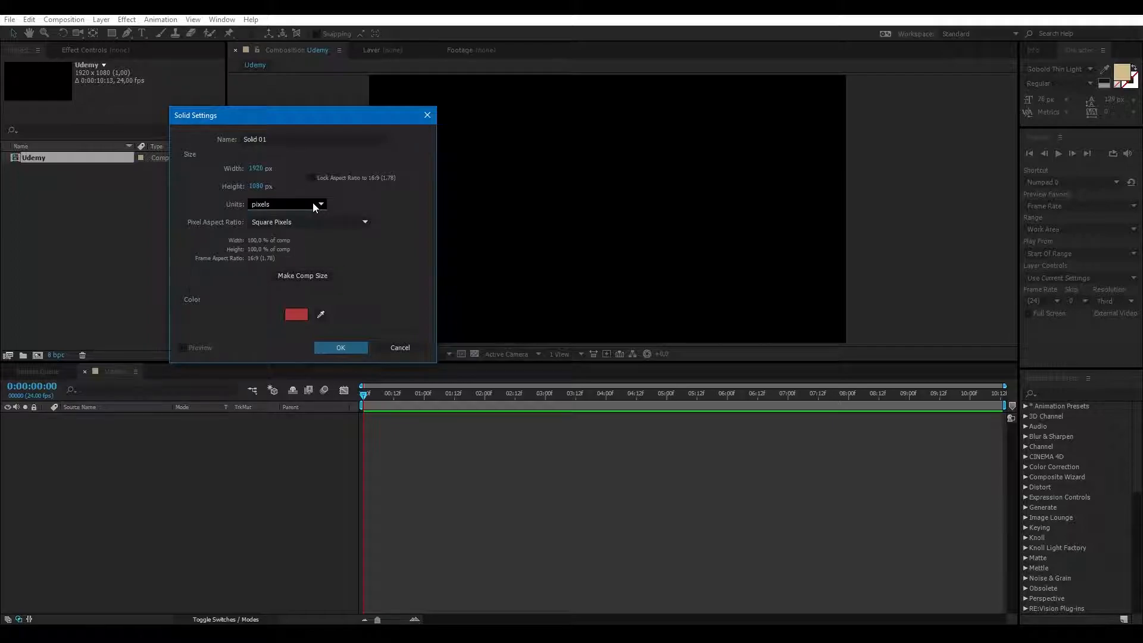
left_click(319, 222)
left_click(319, 222)
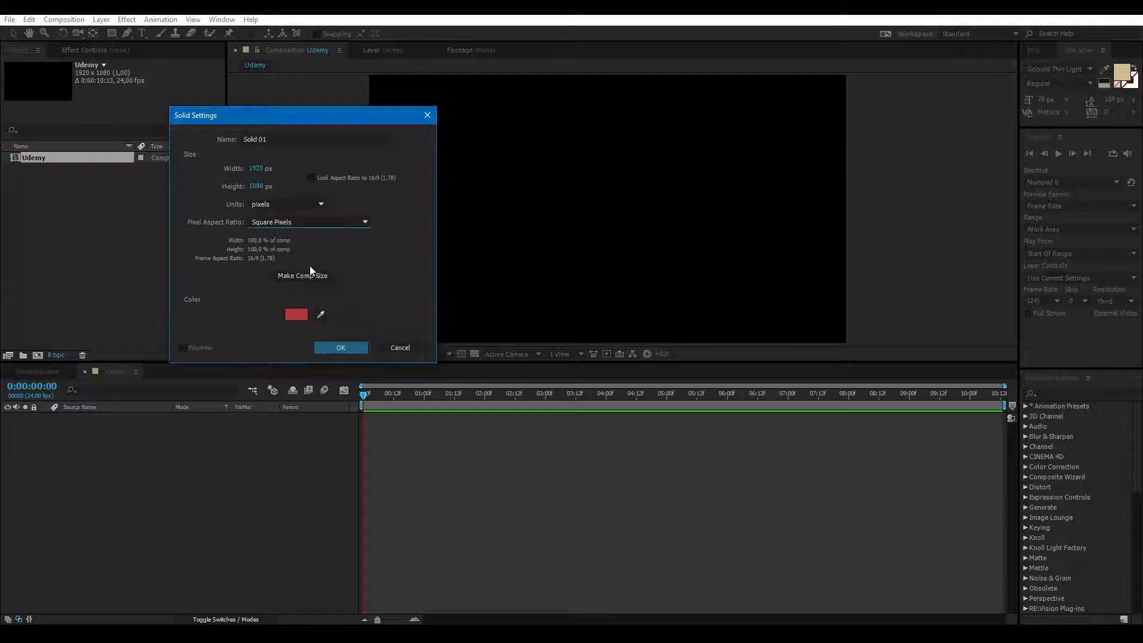
Set the solid's color to a neutral medium gray and create the layer
left_click(295, 313)
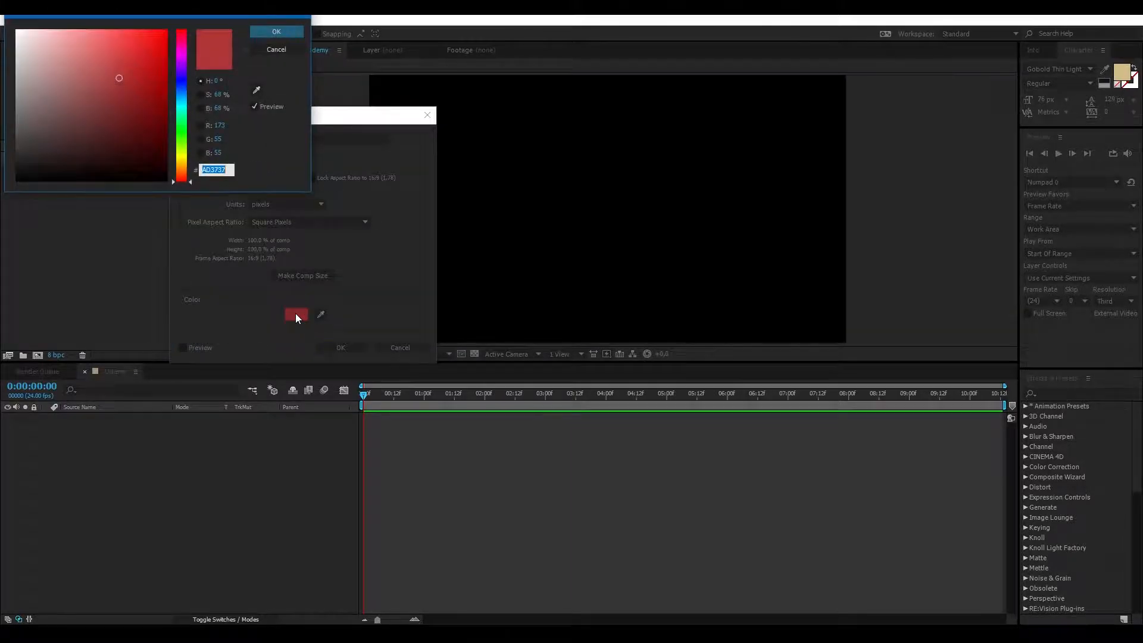
mouse_move(141, 93)
left_mouse_down()
mouse_move(102, 97)
mouse_move(62, 68)
mouse_move(18, 112)
left_mouse_up()
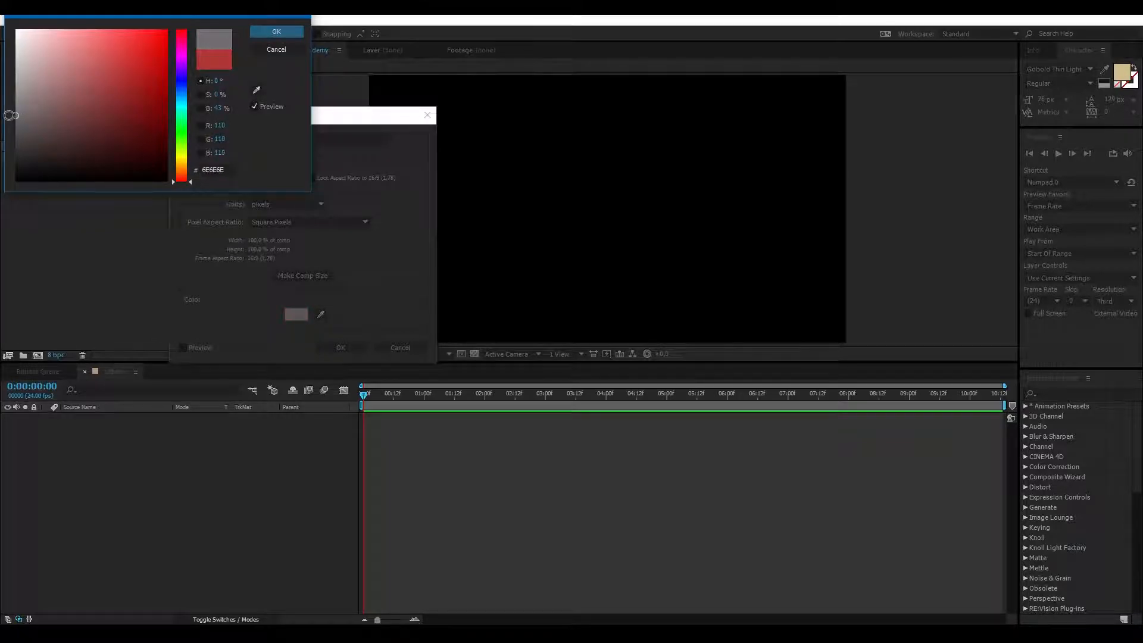
left_click(262, 30)
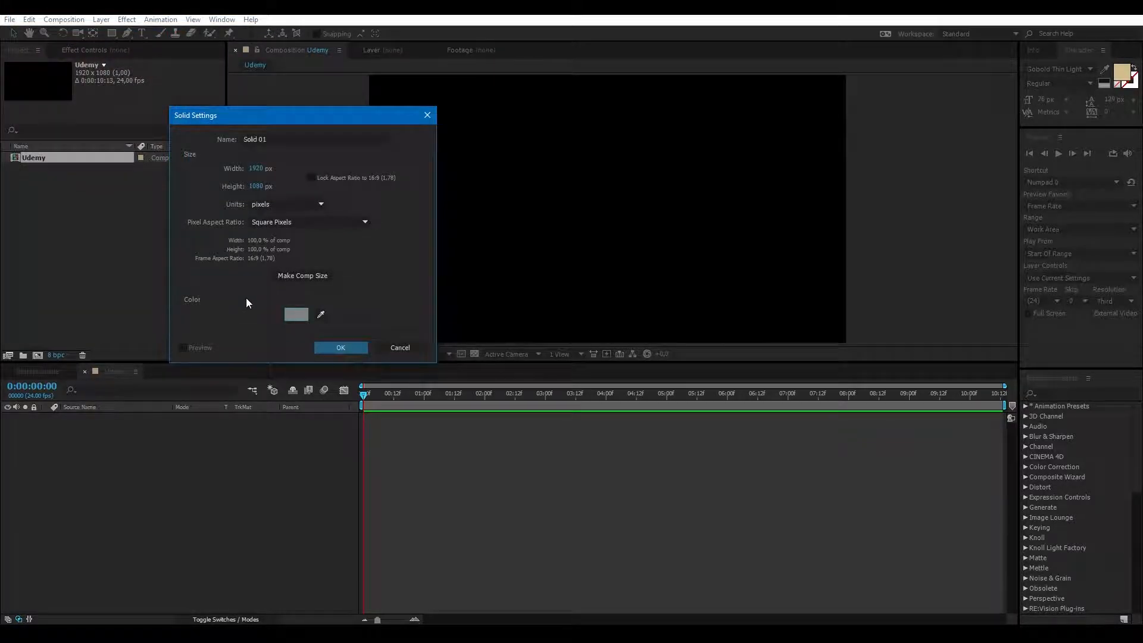
left_click(340, 345)
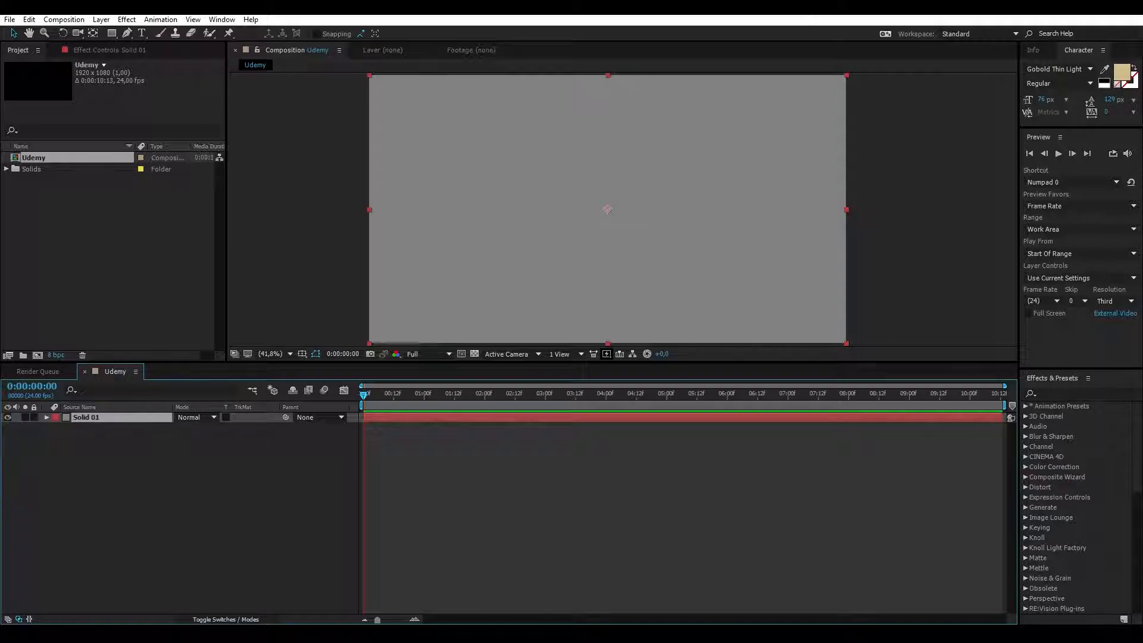
Expand the project's Solids folder and select the Solid 01 item
left_click(6, 169)
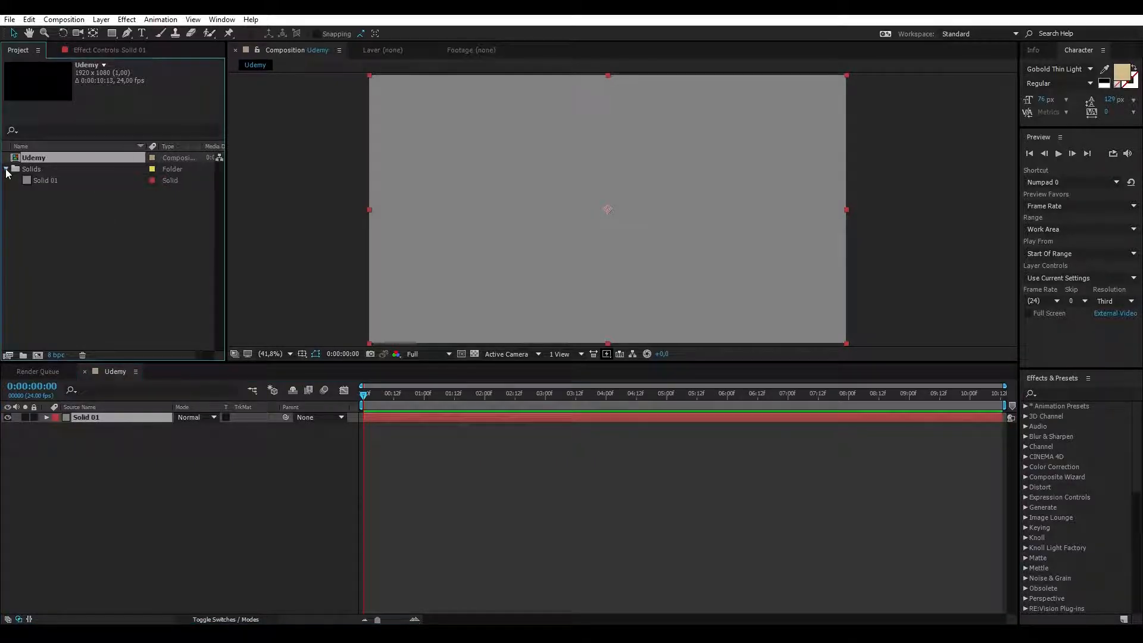
left_click(41, 180)
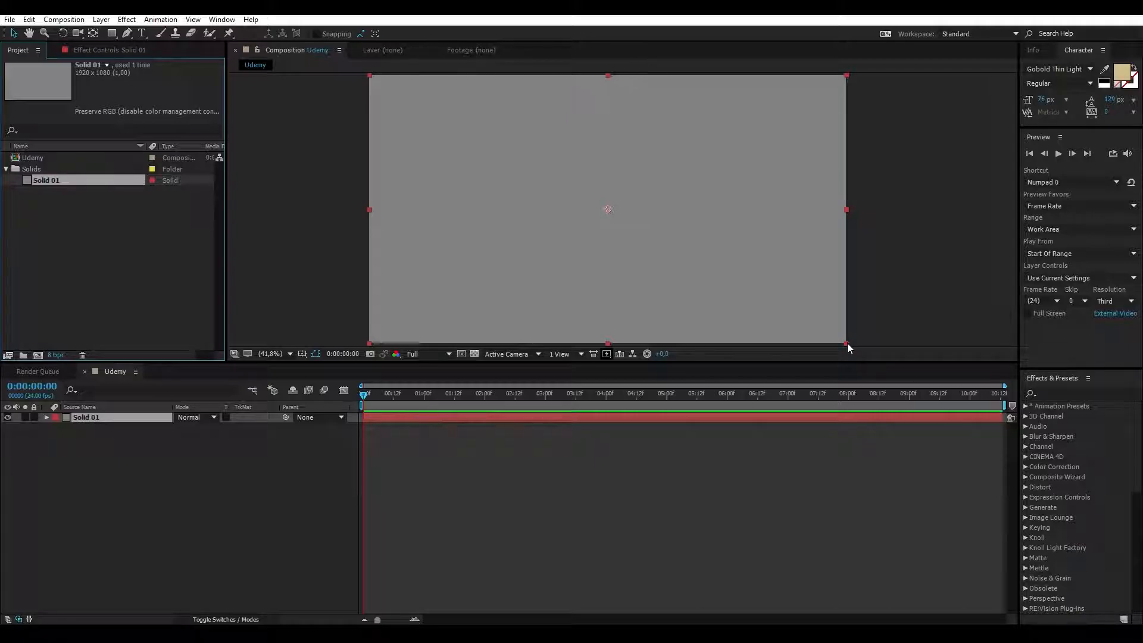
Scale the Solid 01 layer down to a small, nearly square block and position it at the center of the frame
left_click_drag(847, 344, 538, 277)
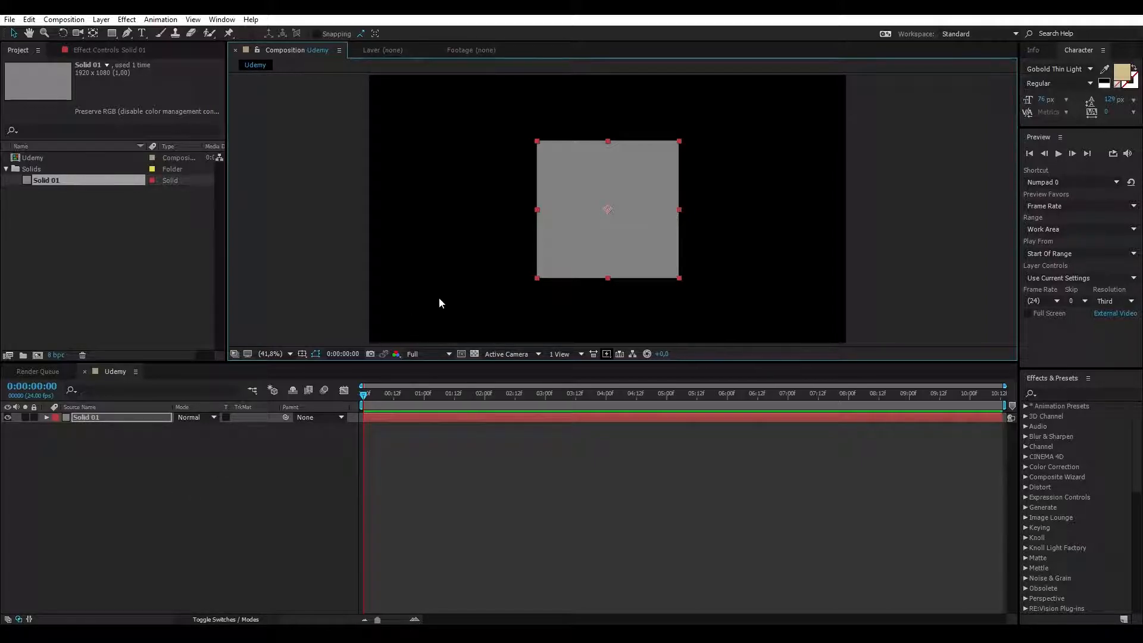
left_click_drag(582, 241, 517, 238)
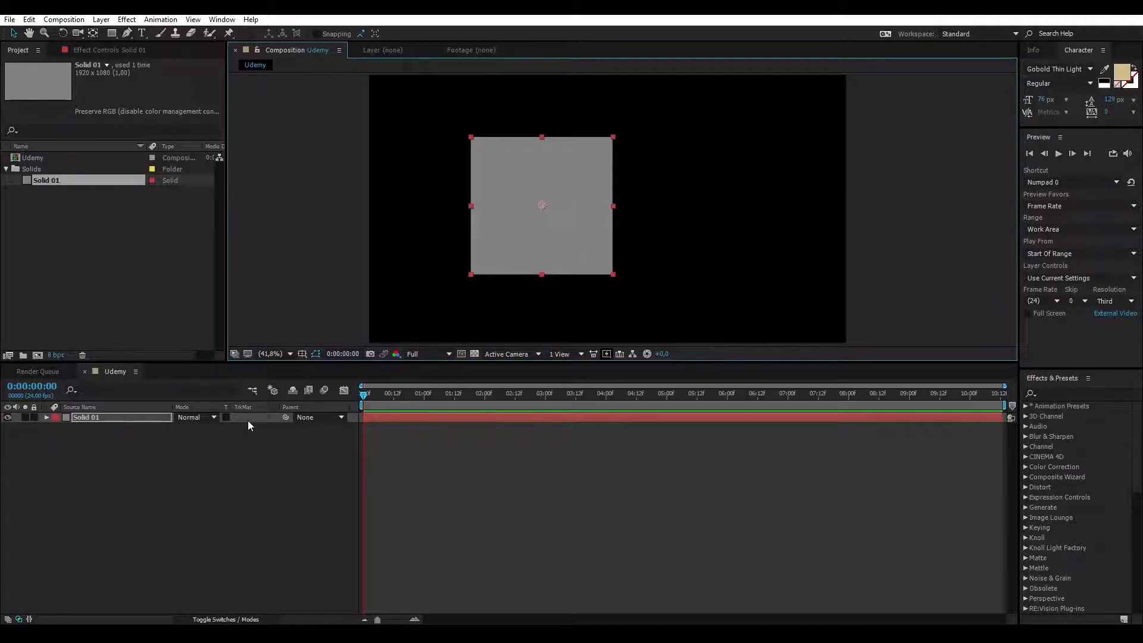
mouse_move(471, 206)
left_mouse_down()
mouse_move(483, 204)
mouse_move(462, 205)
left_mouse_up()
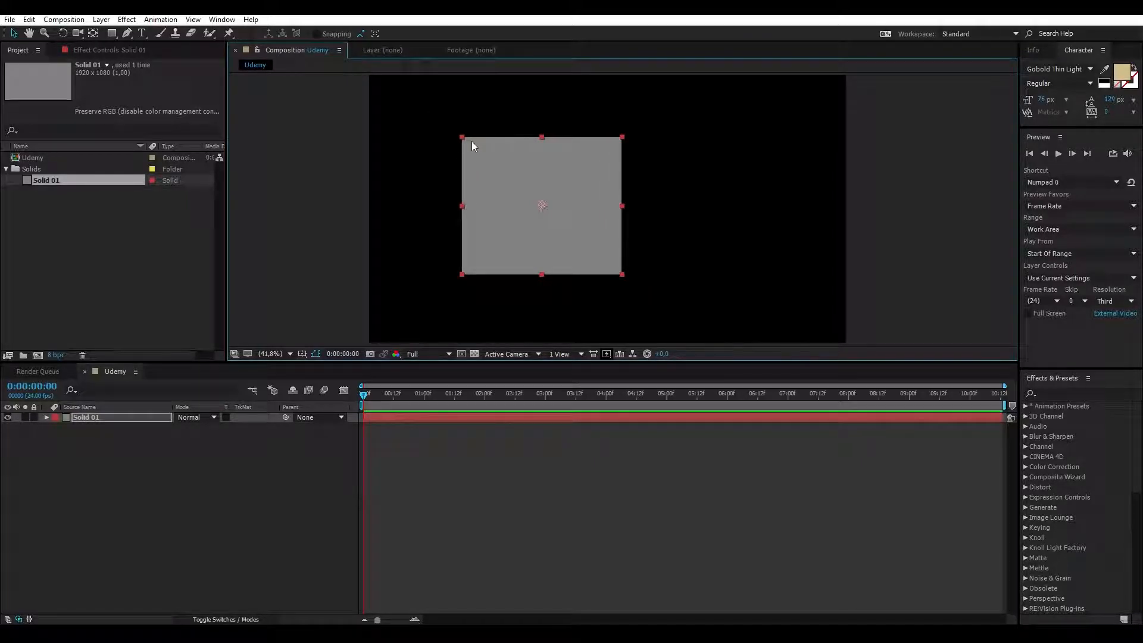
left_click_drag(462, 134, 541, 265)
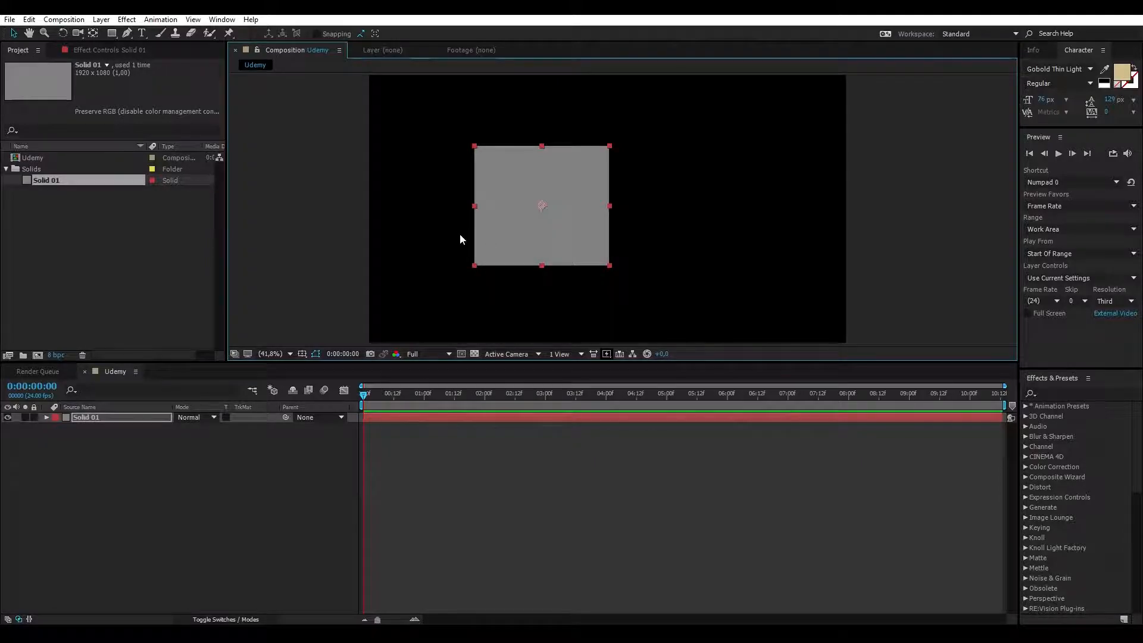
mouse_move(475, 206)
left_mouse_down()
mouse_move(544, 211)
mouse_move(473, 213)
left_mouse_up()
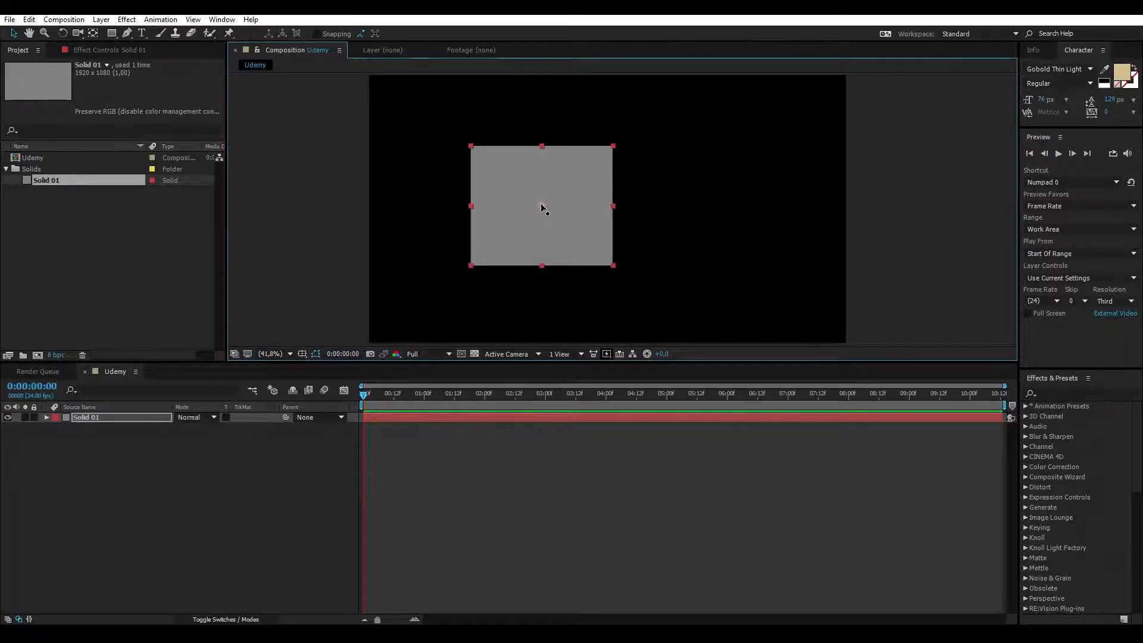
left_click_drag(543, 208, 607, 207)
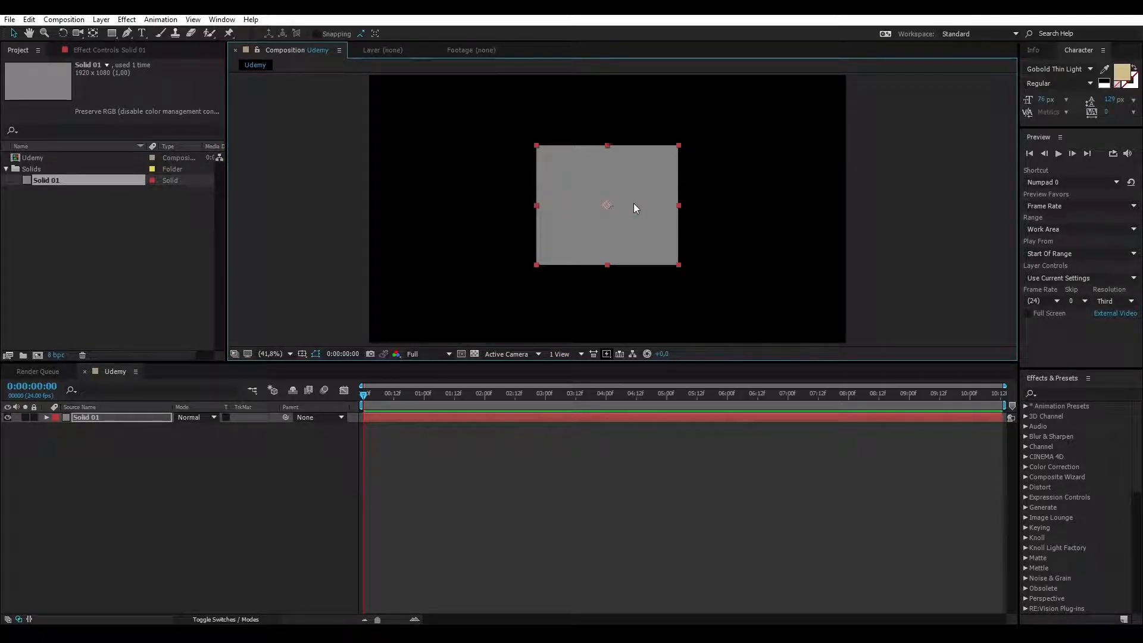
Move Solid 01's anchor point near the layer's lower-left corner with the Pan Behind tool, and return to the Selection tool
left_click(92, 34)
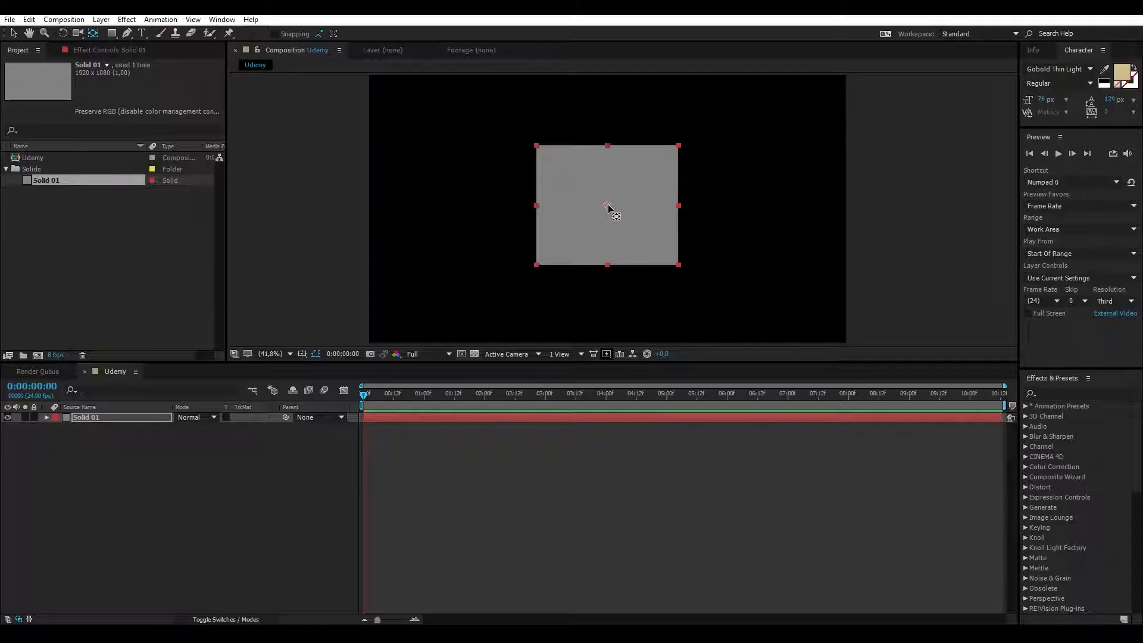
left_click_drag(607, 205, 545, 261)
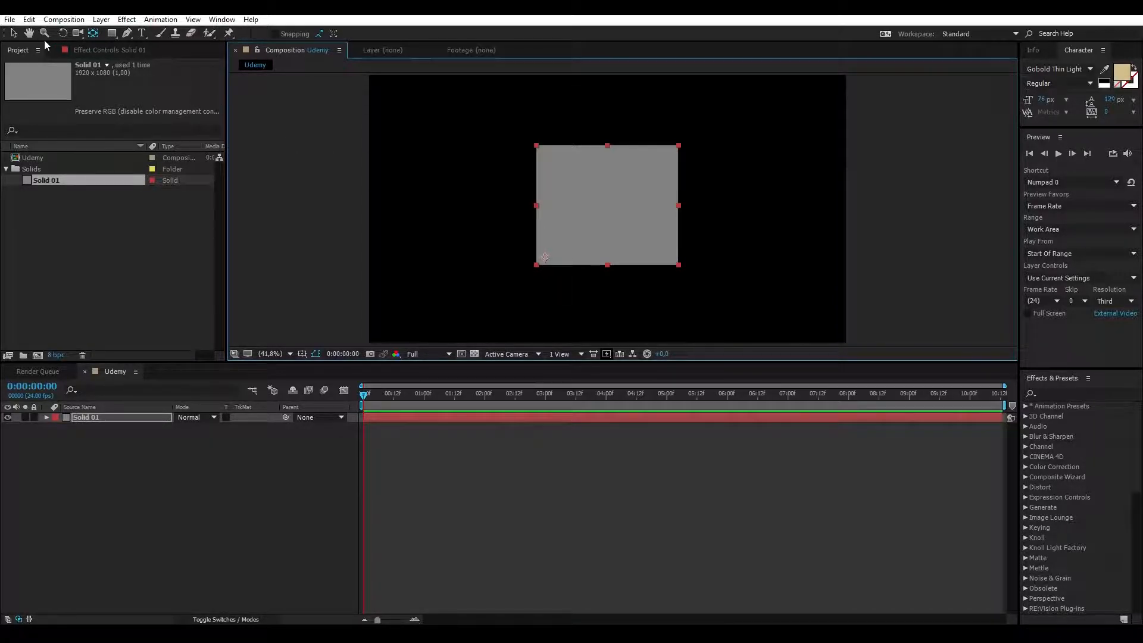
left_click(15, 35)
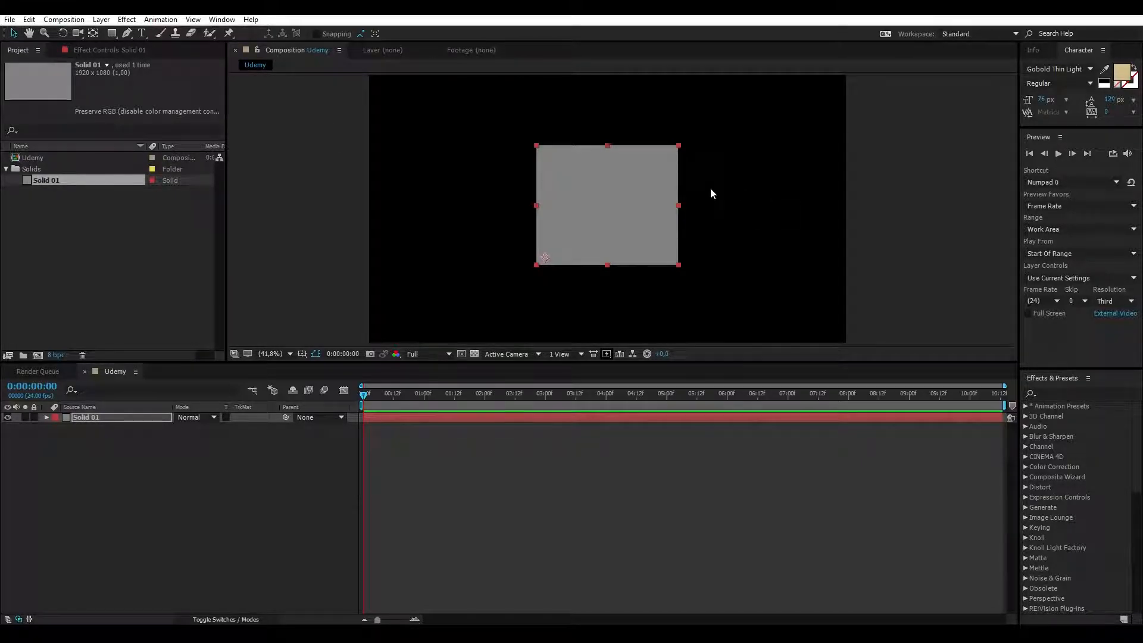
Resize Solid 01 around its offset anchor point and move it into the left half of the composition frame
left_click(639, 195)
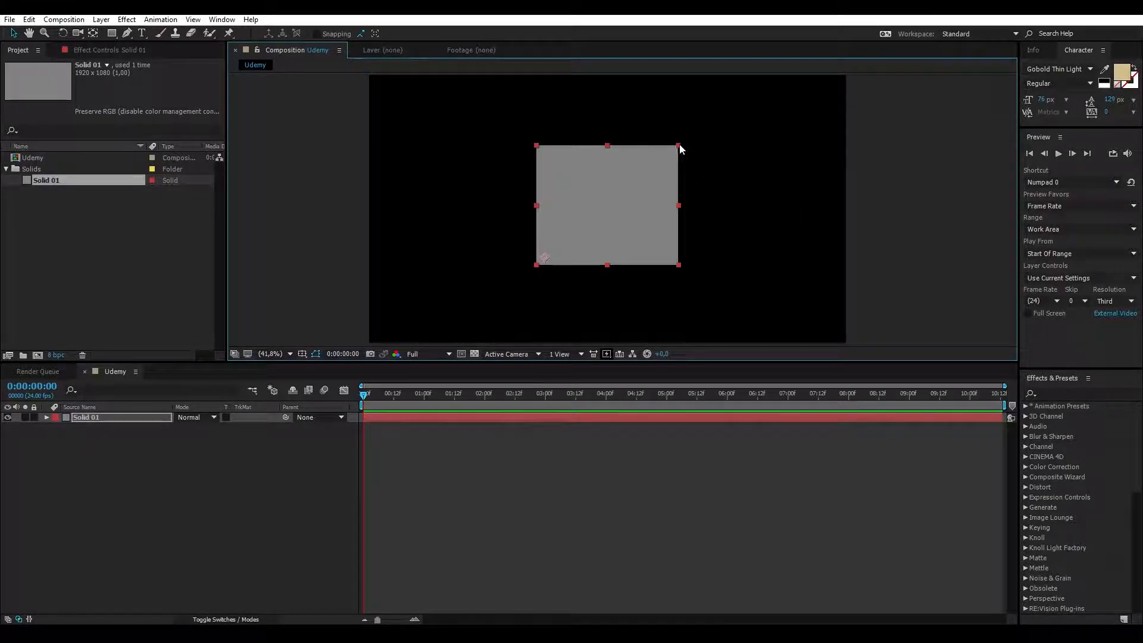
left_click_drag(677, 145, 716, 138)
left_click_drag(717, 204, 688, 233)
mouse_move(611, 140)
left_mouse_down()
mouse_move(584, 289)
mouse_move(591, 170)
mouse_move(606, 130)
left_mouse_up()
left_click_drag(536, 198, 495, 202)
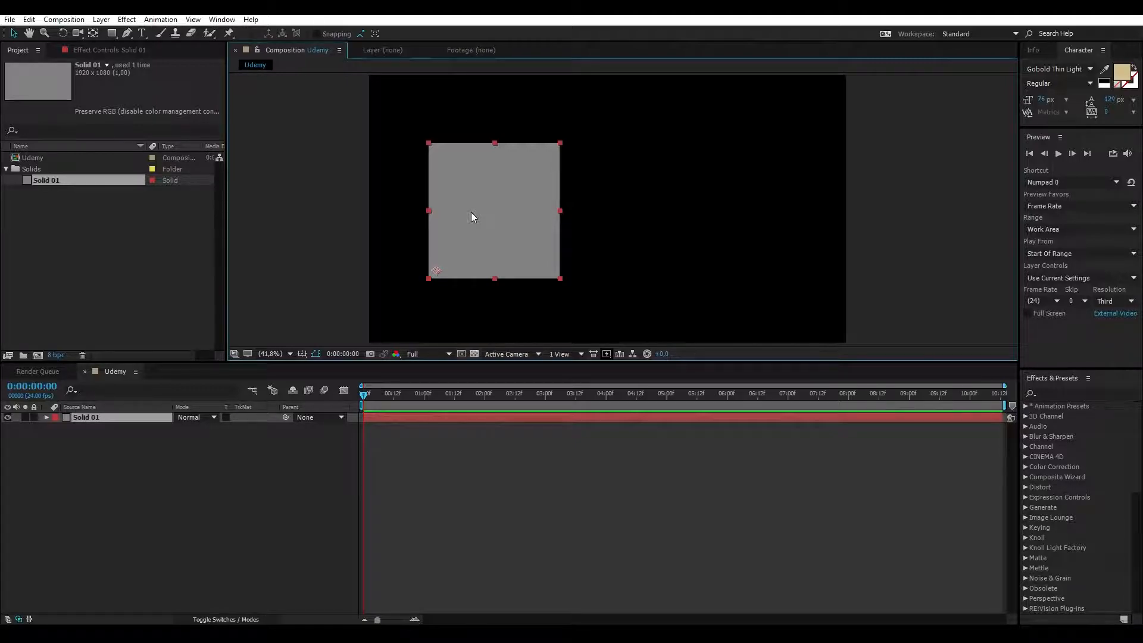
Re-center Solid 01's anchor point with the Pan Behind tool and move the layer halfway past the composition frame's left edge
left_click(93, 33)
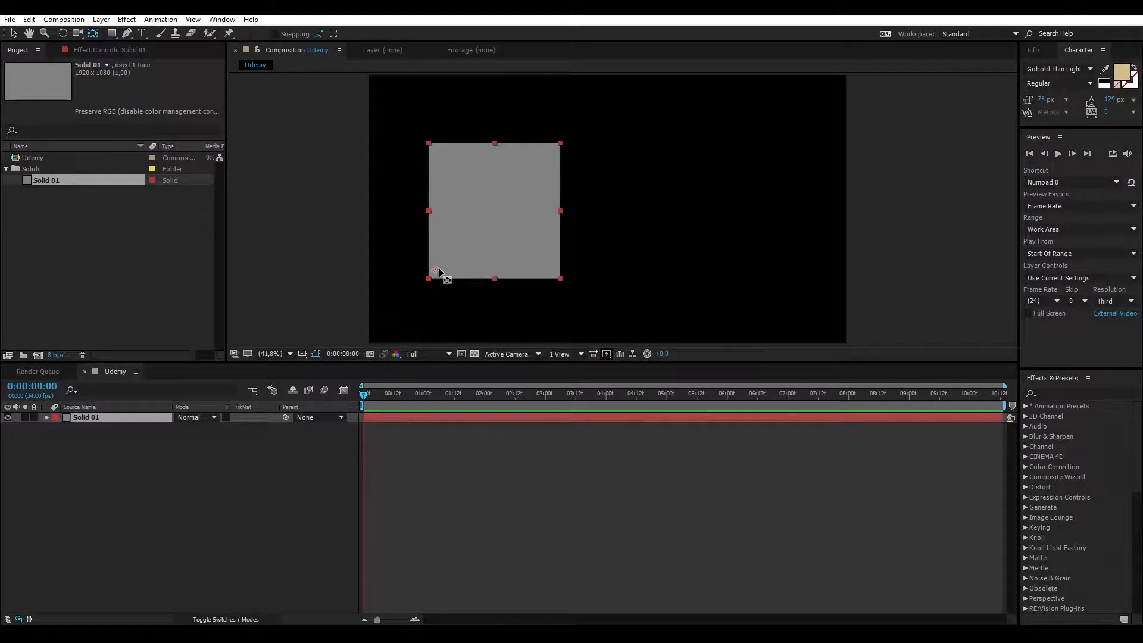
left_click_drag(437, 272, 497, 214)
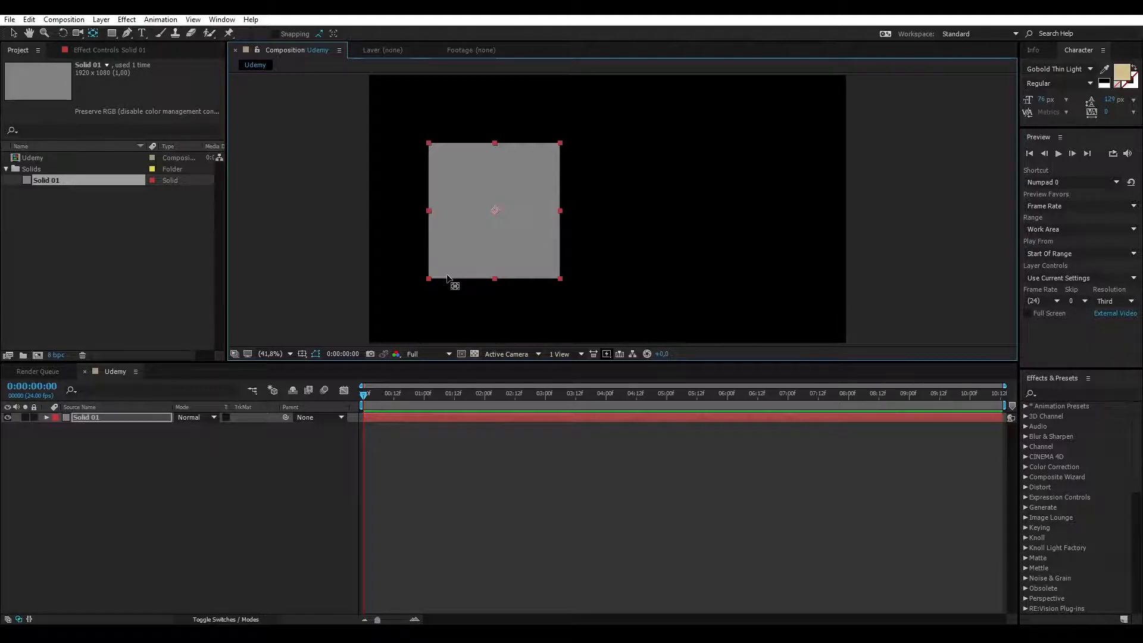
key("v")
left_click_drag(491, 242, 360, 247)
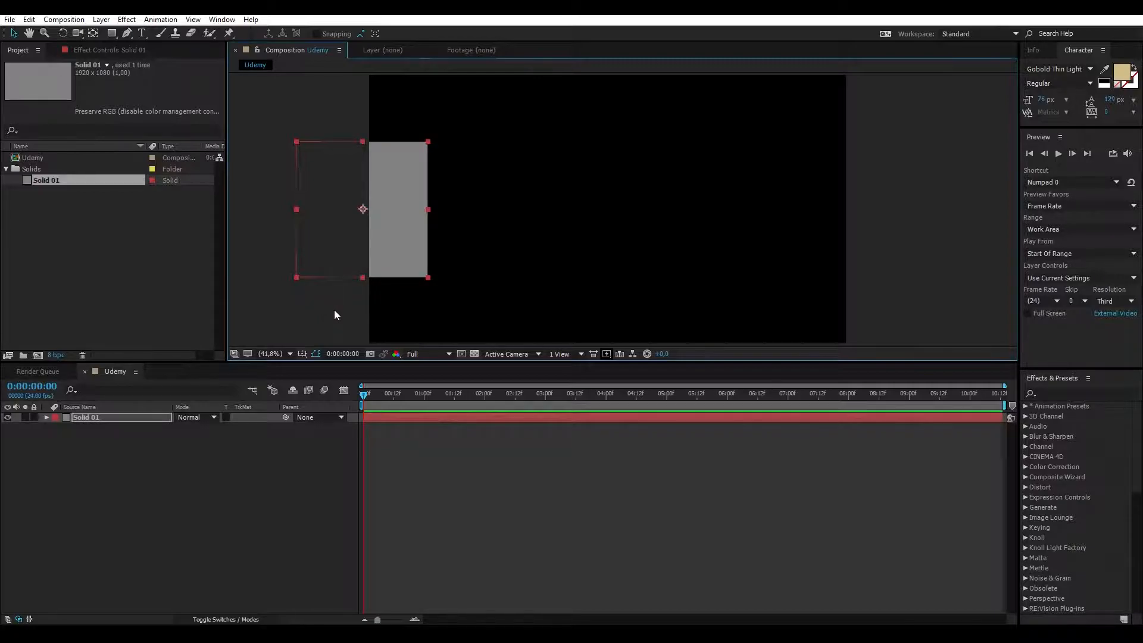
right_click(152, 453)
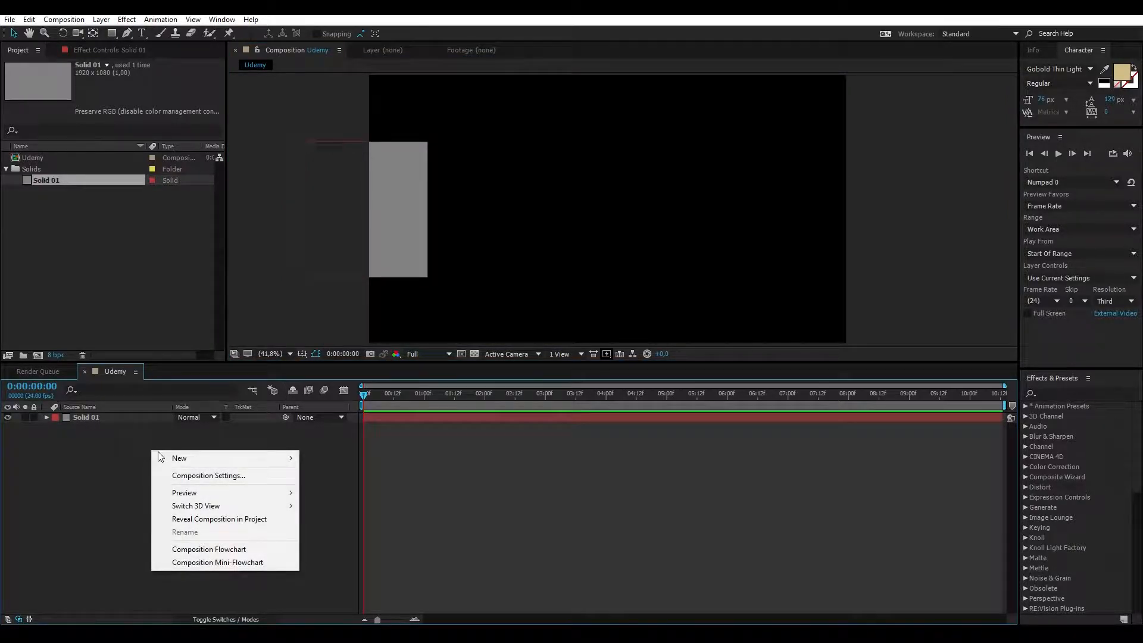
mouse_move(165, 458)
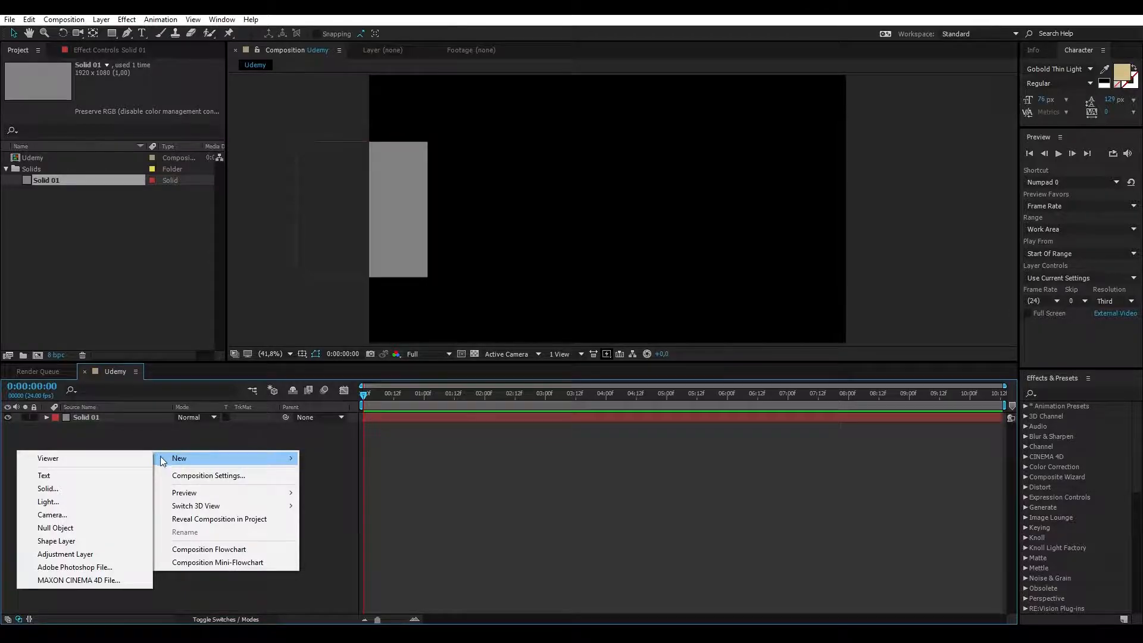
left_click(298, 308)
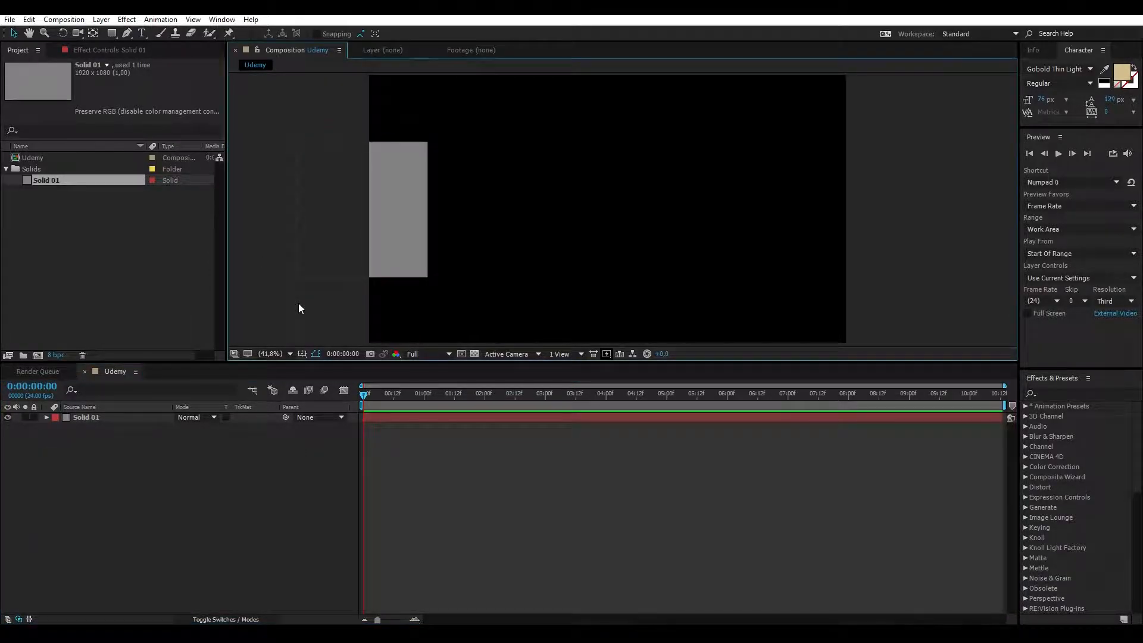
Enlarge Solid 01 and position it to cover roughly the left half of the composition, extending well outside the frame
left_click(327, 230)
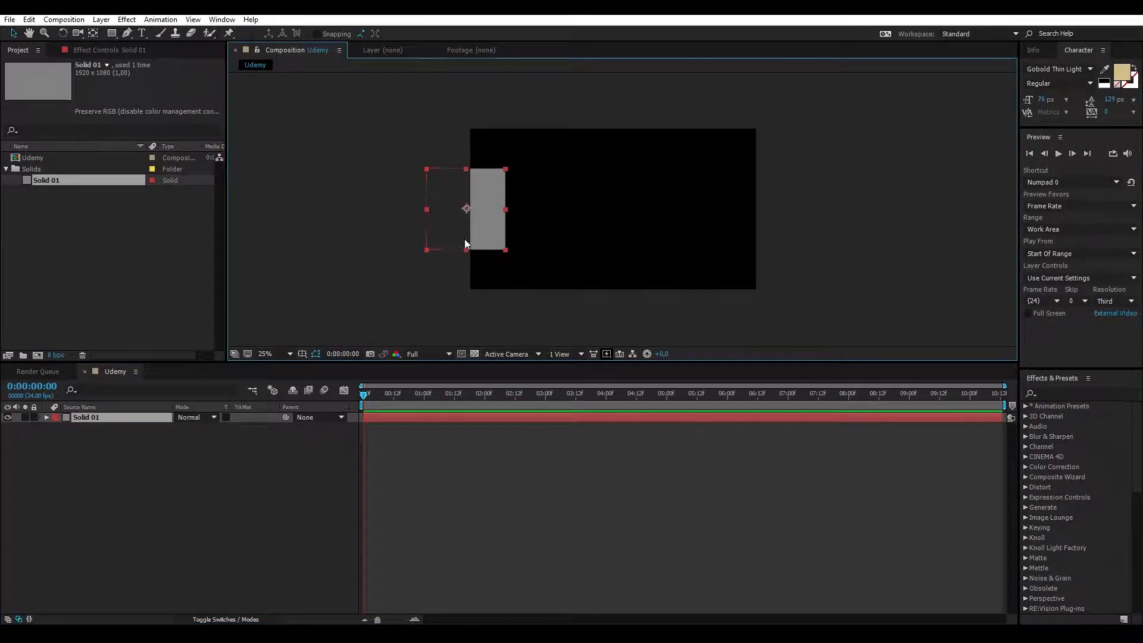
left_click_drag(425, 250, 283, 338)
left_click_drag(430, 287, 380, 276)
left_click(663, 289)
scroll(606, 257, "up", 1)
key("space")
mouse_move(606, 257)
left_mouse_down()
mouse_move(576, 237)
mouse_move(627, 253)
left_mouse_up()
scroll(592, 241, "down", 1)
scroll(592, 241, "up", 1)
key("space")
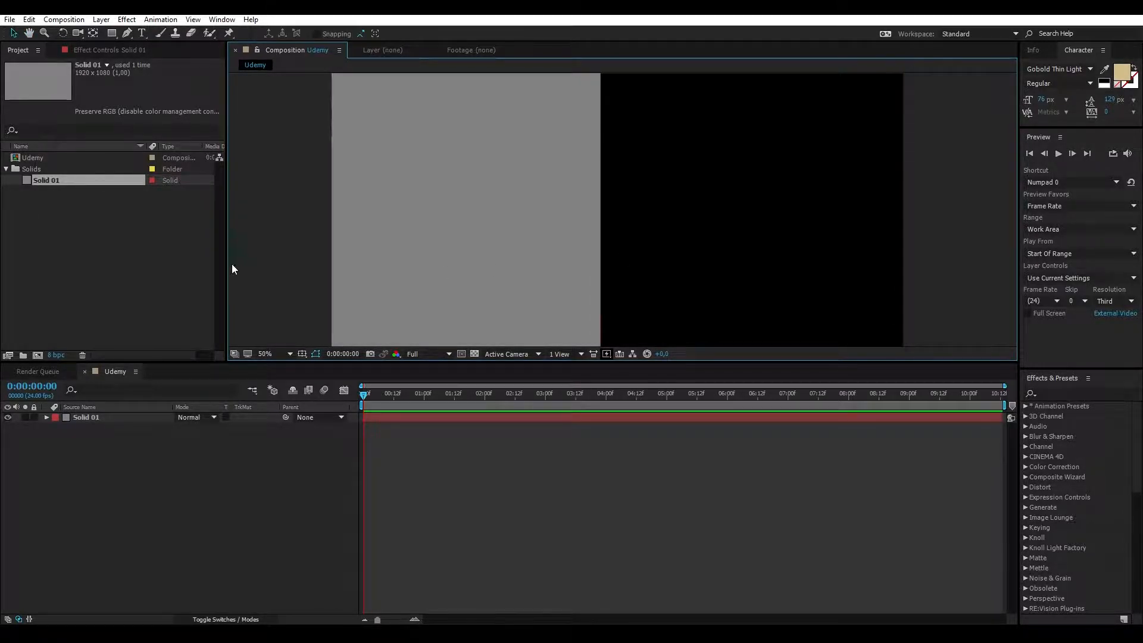
right_click(278, 206)
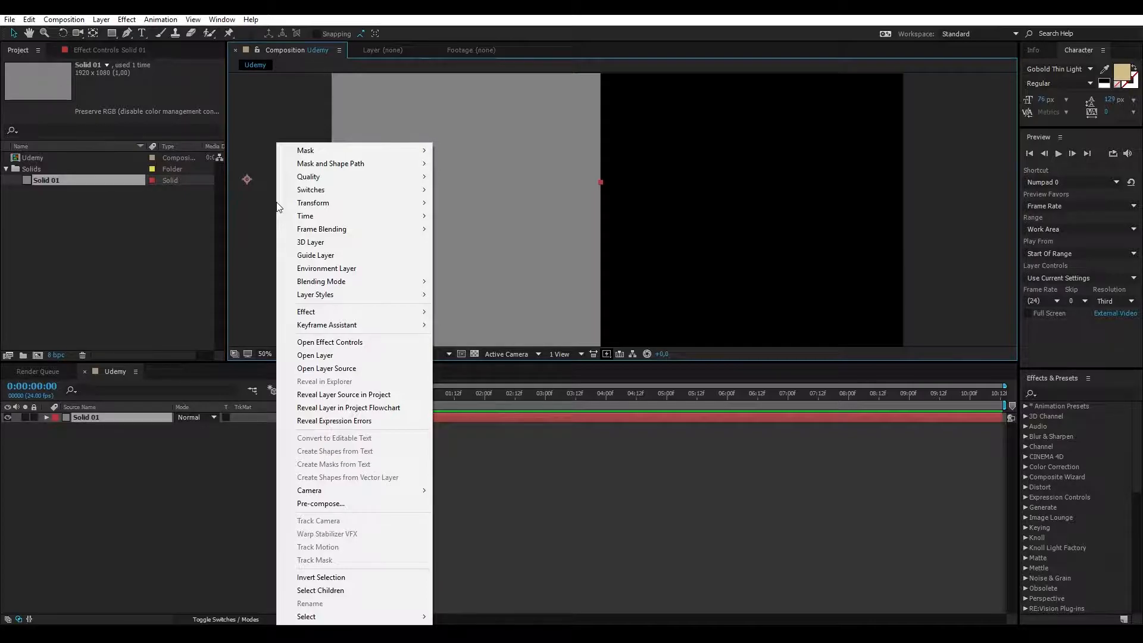
left_click(669, 202)
scroll(669, 203, "down", 1)
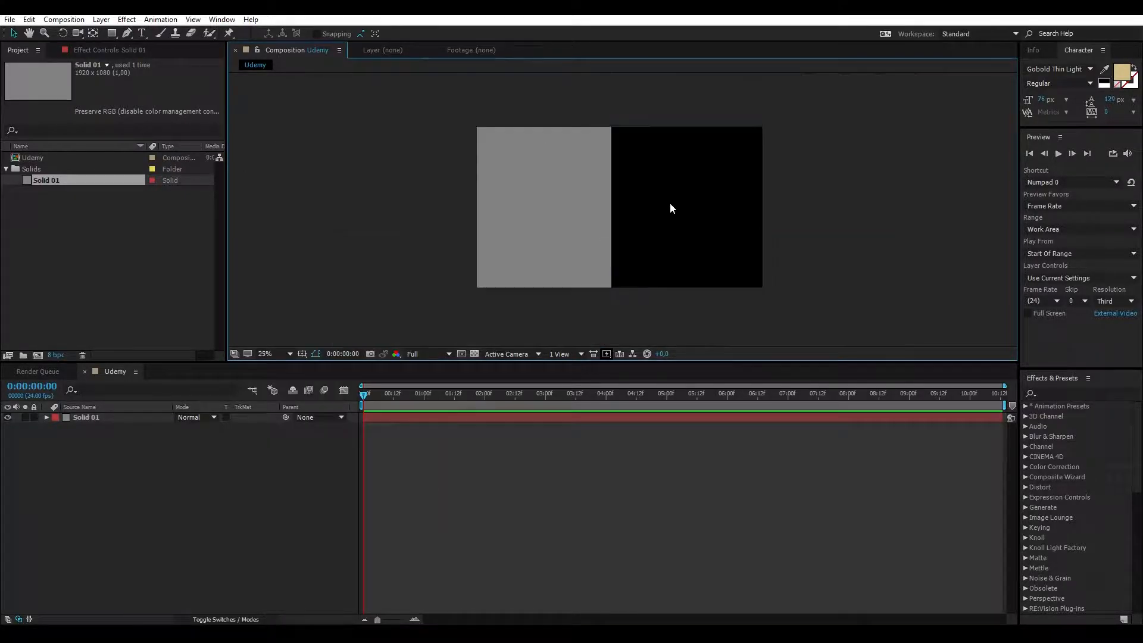
scroll(688, 221, "down", 1)
right_click(753, 245)
left_click(775, 205)
left_click(503, 221)
right_click(529, 206)
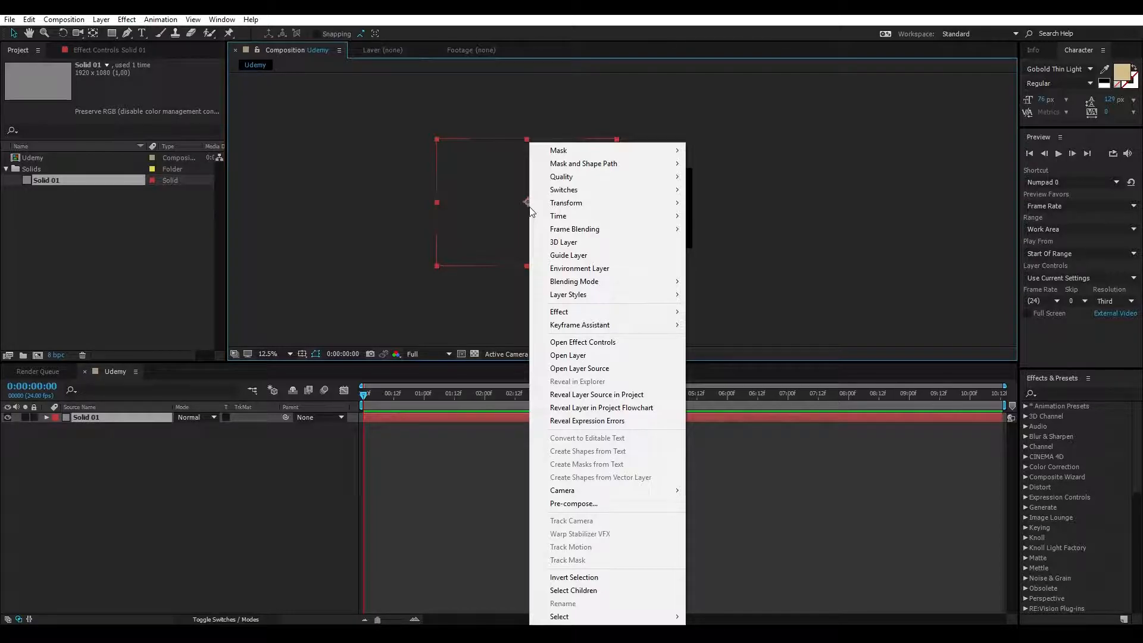
left_click(492, 294)
scroll(608, 239, "up", 1)
left_click_drag(595, 220, 582, 191)
left_click(573, 279)
Create a new dark red solid layer named Solid 02 at the composition size of 1920 x 1080 px
left_click(185, 507)
right_click(186, 511)
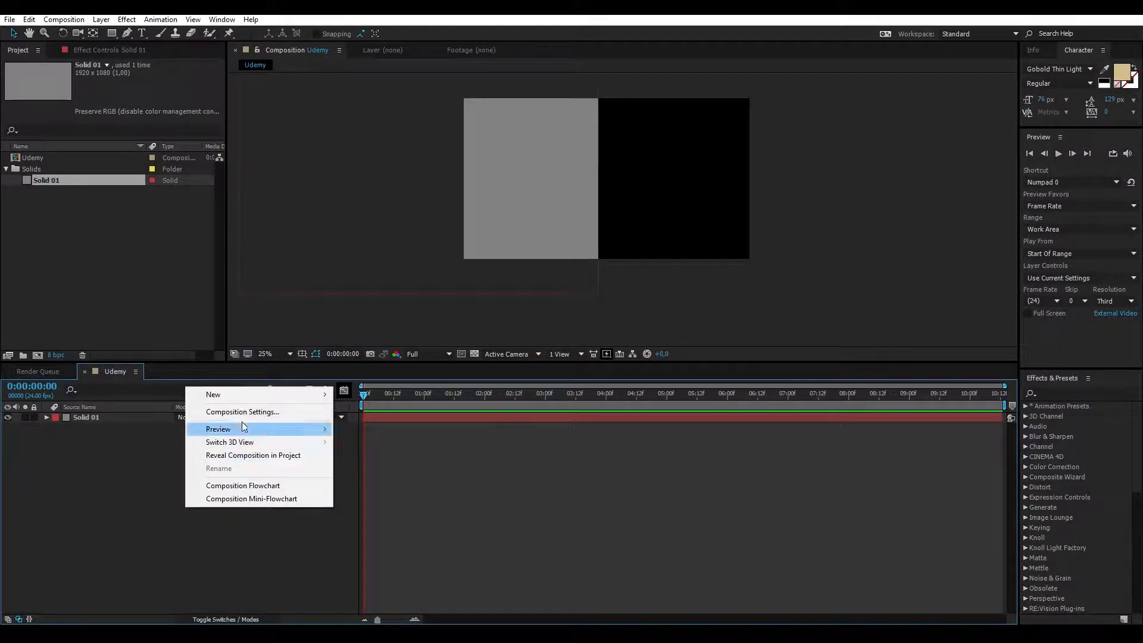
mouse_move(269, 393)
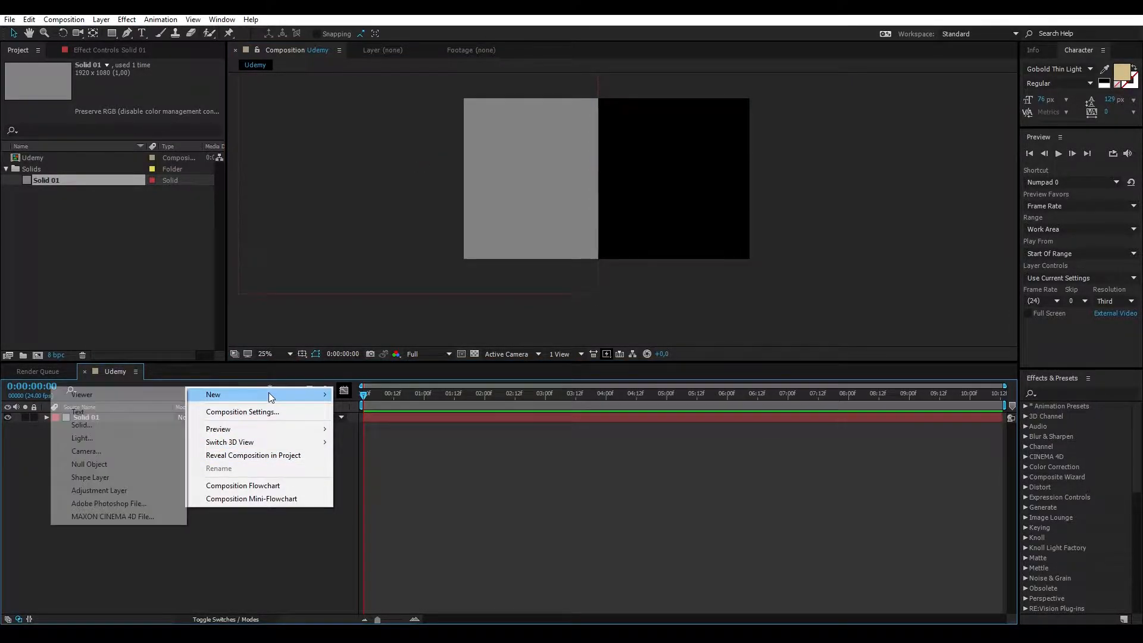
left_click(128, 424)
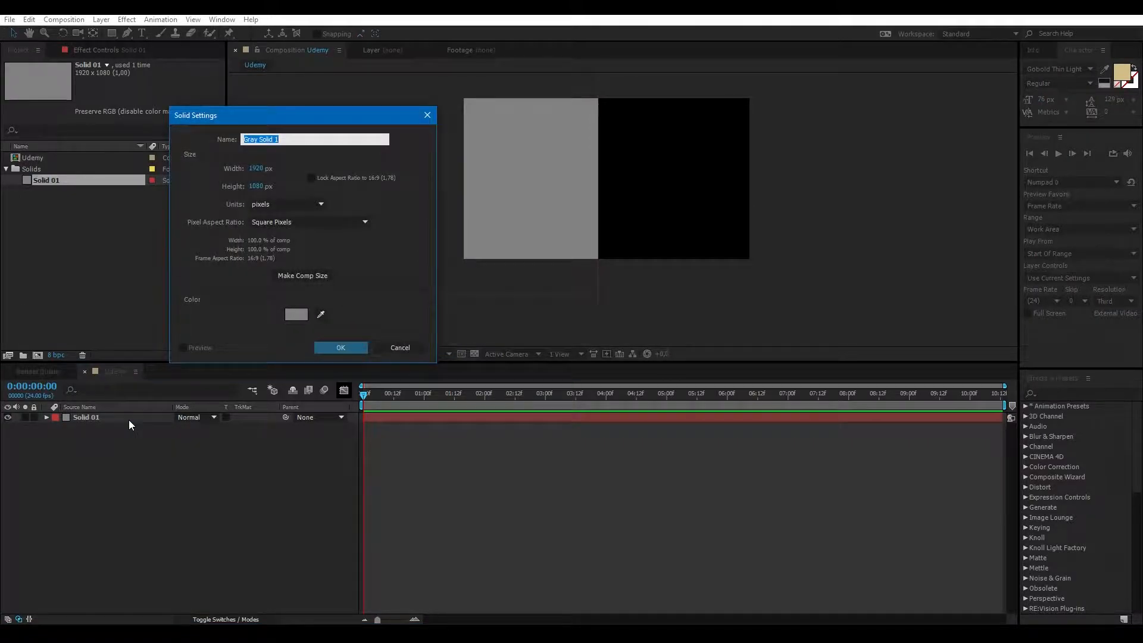
type("Solid 02")
left_click(295, 313)
left_click_drag(150, 70, 145, 106)
left_click(276, 31)
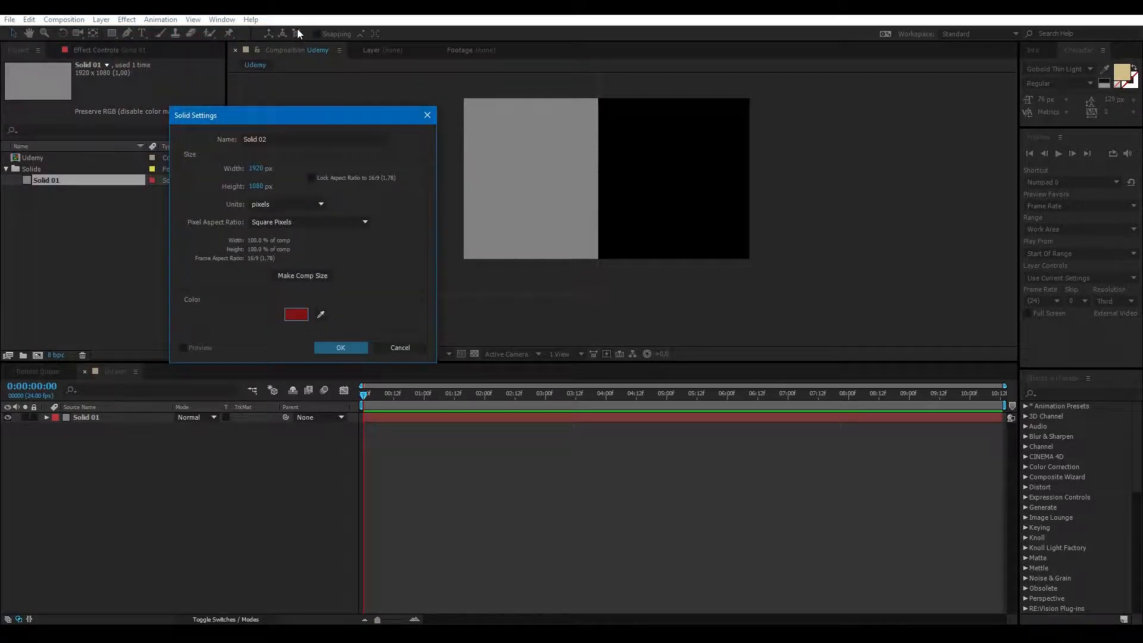
left_click(338, 348)
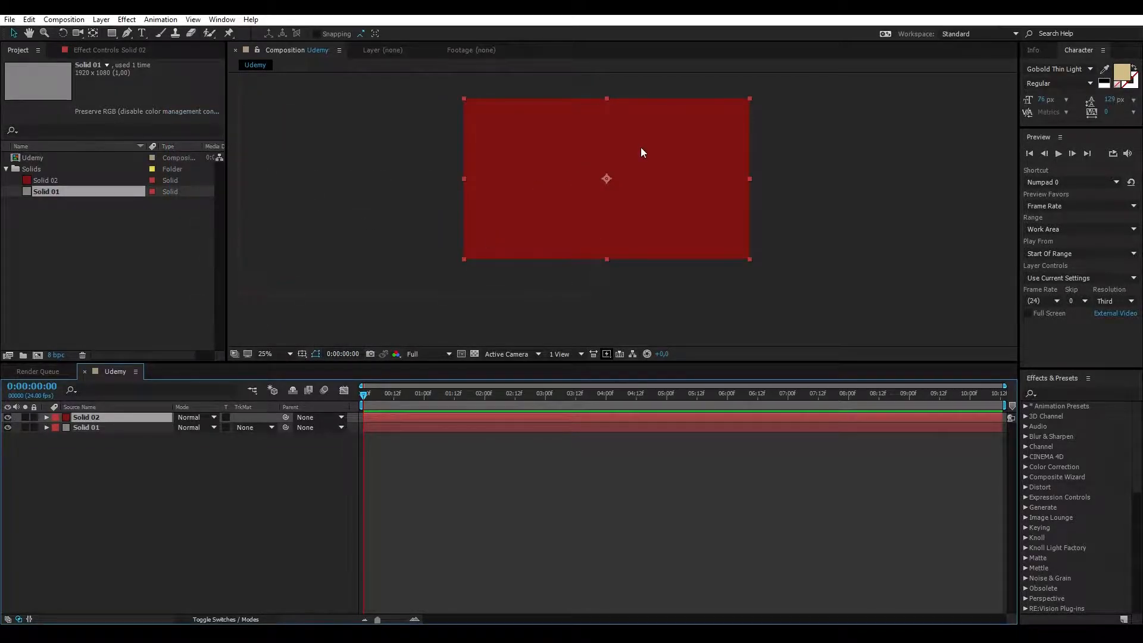
Scale Solid 02 down to a nearly square block and position it near the center of the frame, overlapping Solid 01's edge
left_click_drag(464, 260, 544, 232)
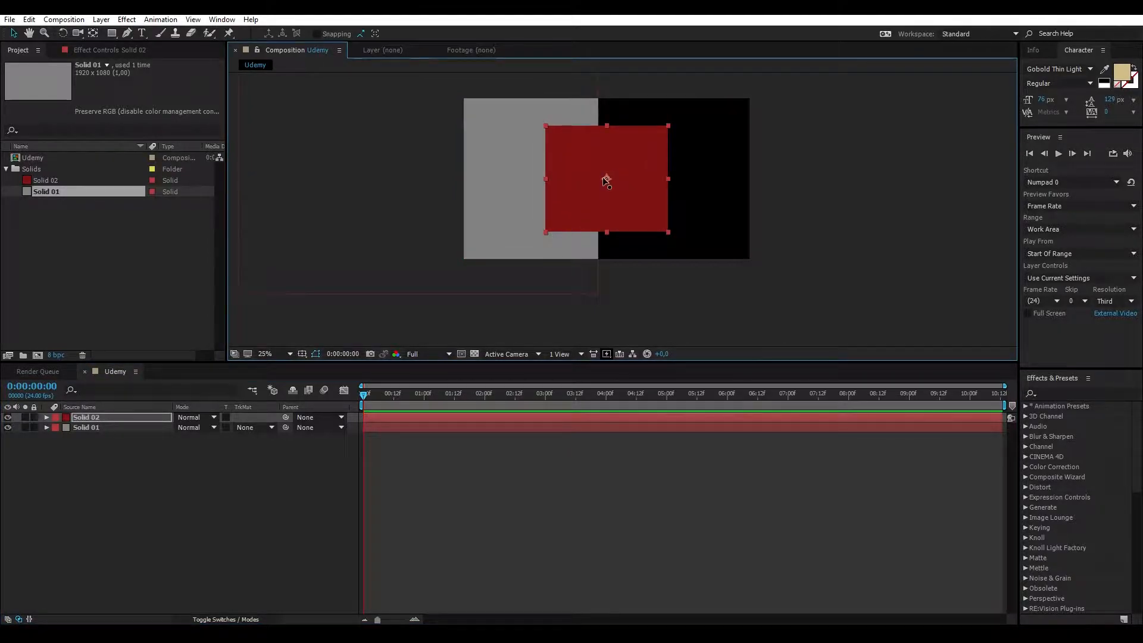
scroll(606, 182, "up", 2)
key("space")
left_click_drag(602, 176, 610, 235)
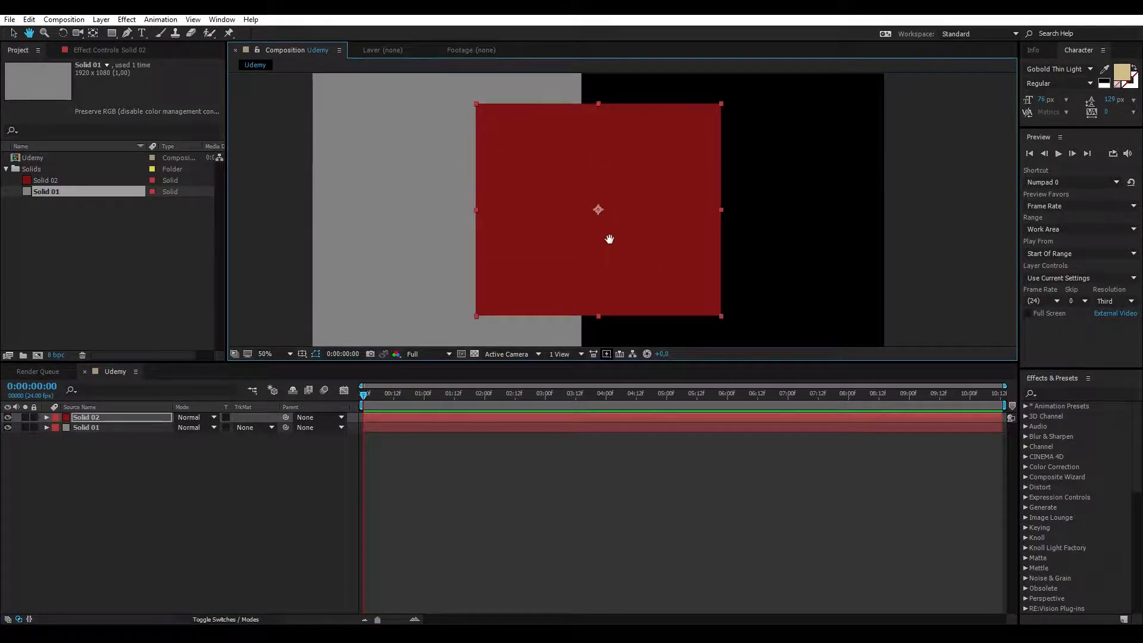
left_click(288, 354)
left_click(288, 368)
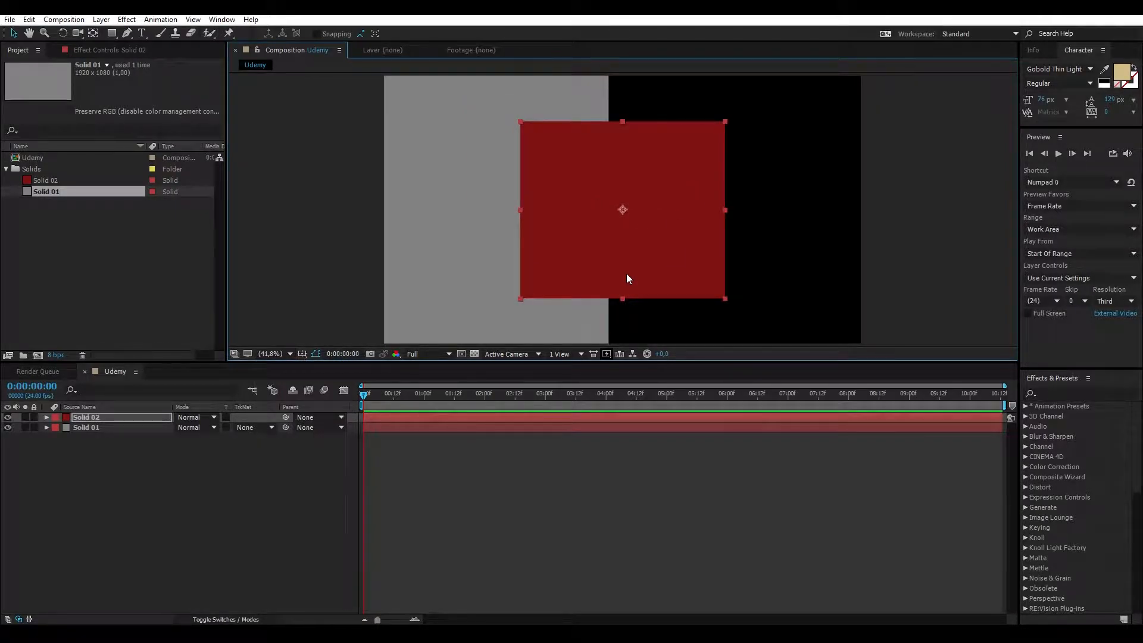
left_click_drag(619, 267, 610, 266)
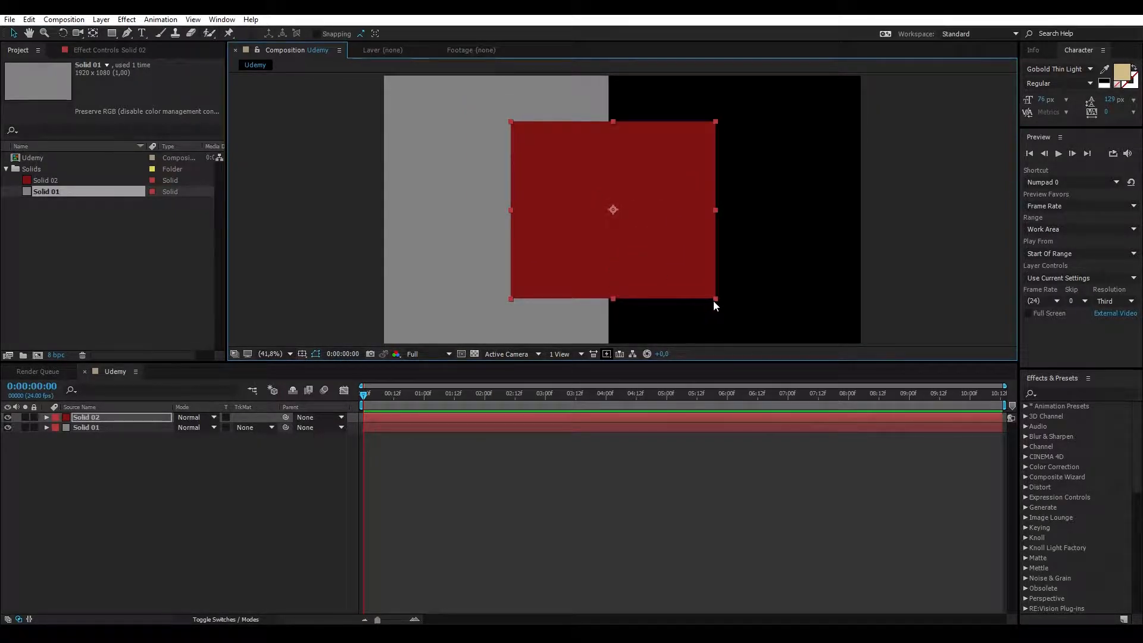
left_click_drag(716, 300, 729, 319)
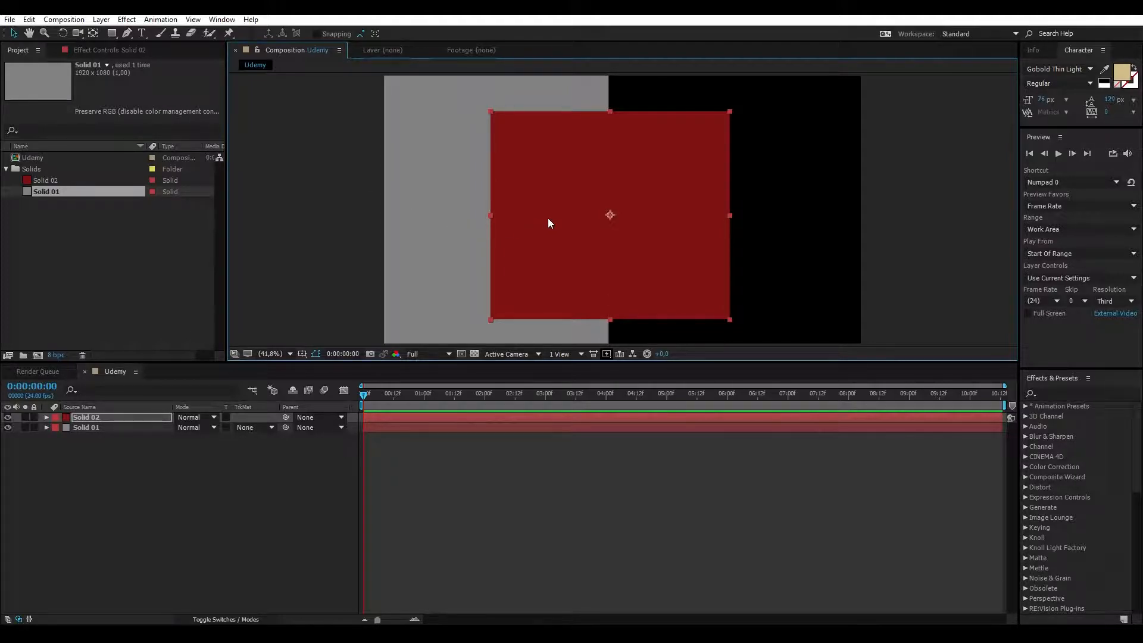
Draw a closed, rounded four-point mask in the middle of the Solid 02 layer with the Pen tool
left_click(127, 34)
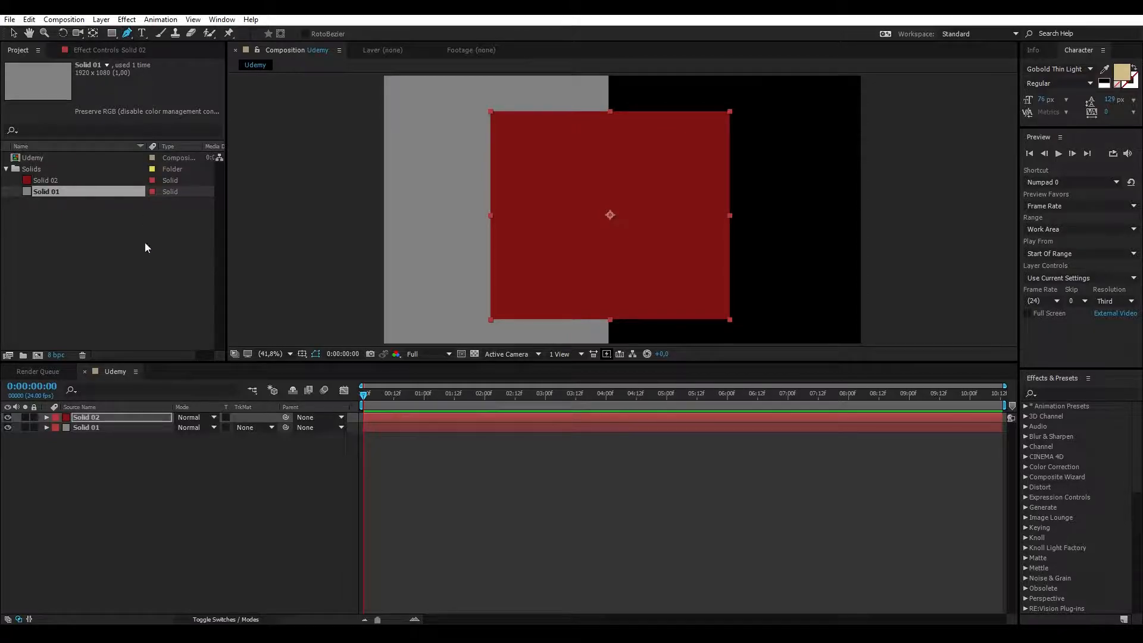
left_click(95, 418)
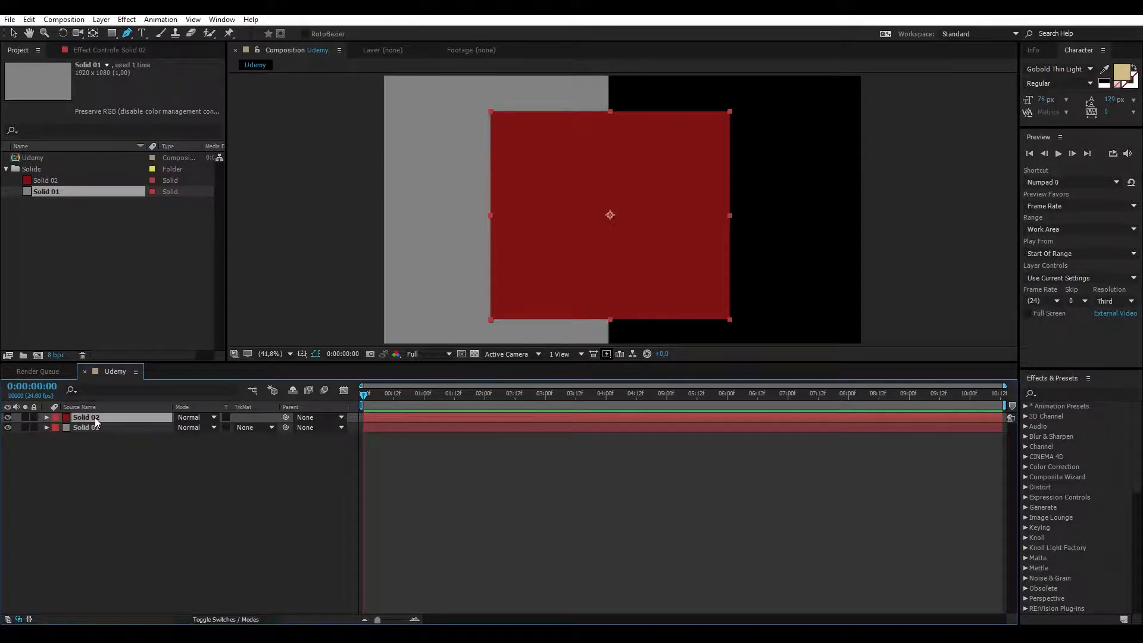
left_click(609, 145)
left_click_drag(534, 218, 534, 289)
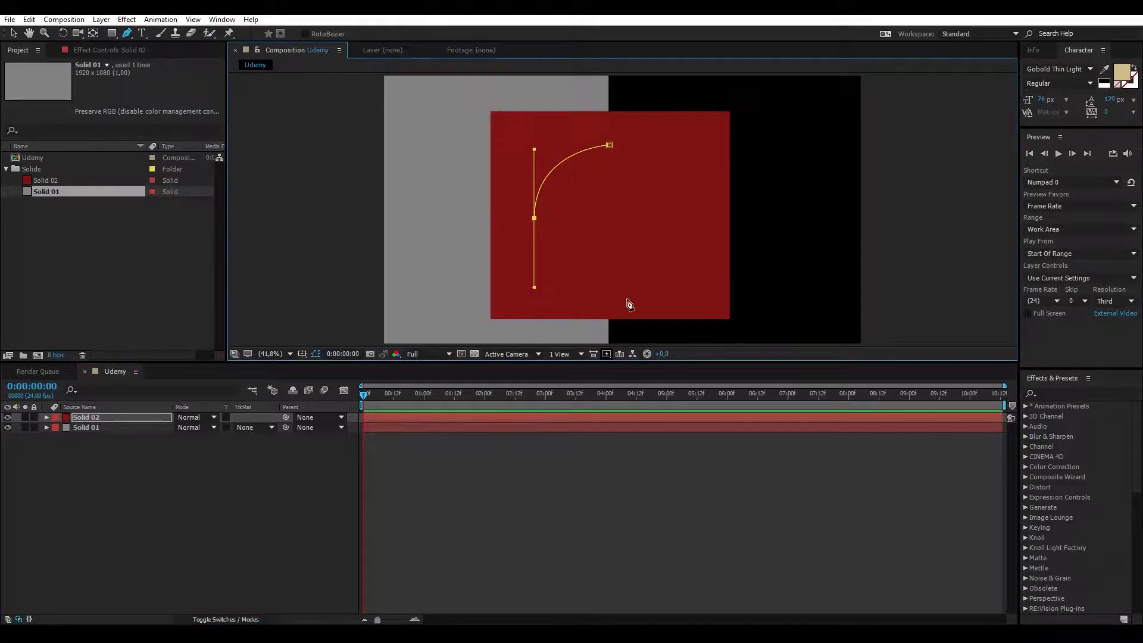
left_click(609, 292)
left_click_drag(609, 292, 630, 290)
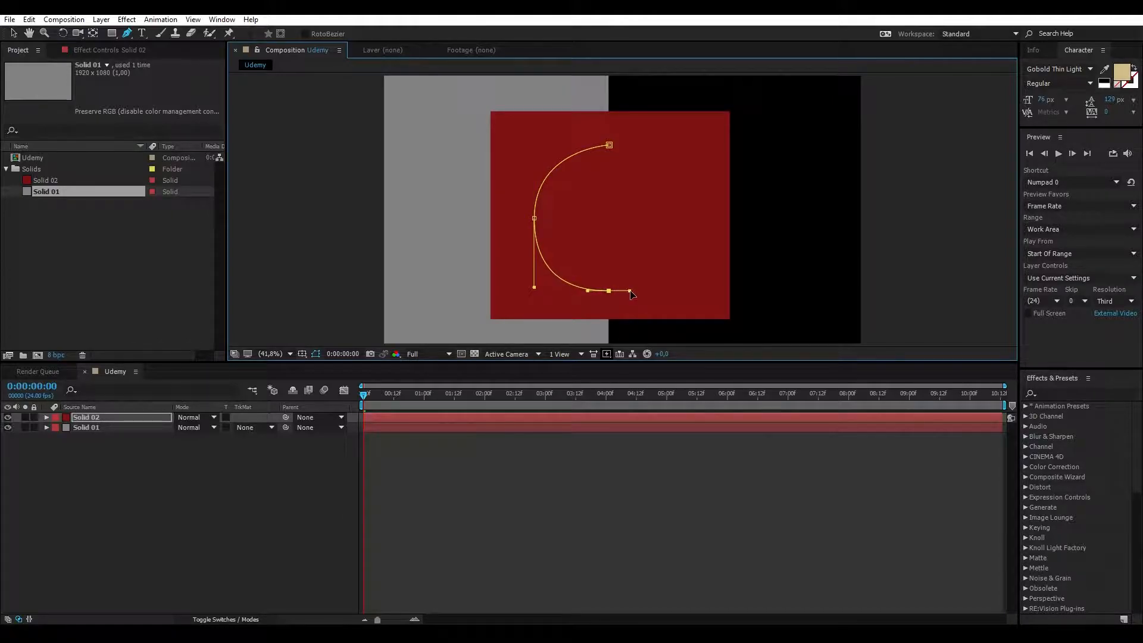
left_click_drag(673, 214, 605, 143)
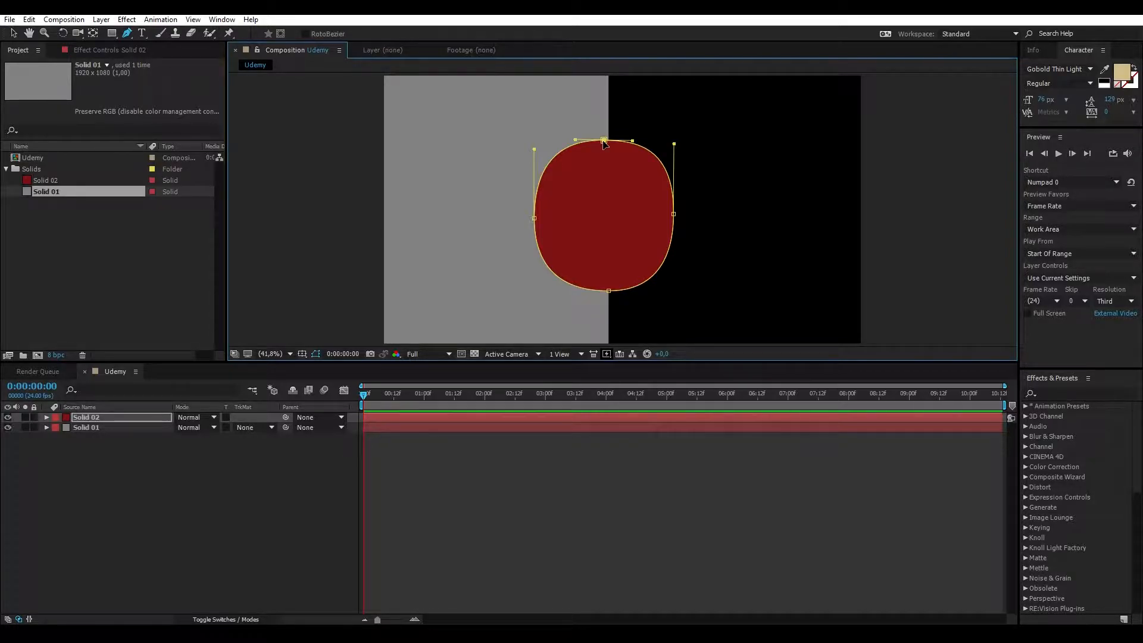
Expand Solid 02's masks and set the mode of Mask 1 to Subtract
left_click(46, 417)
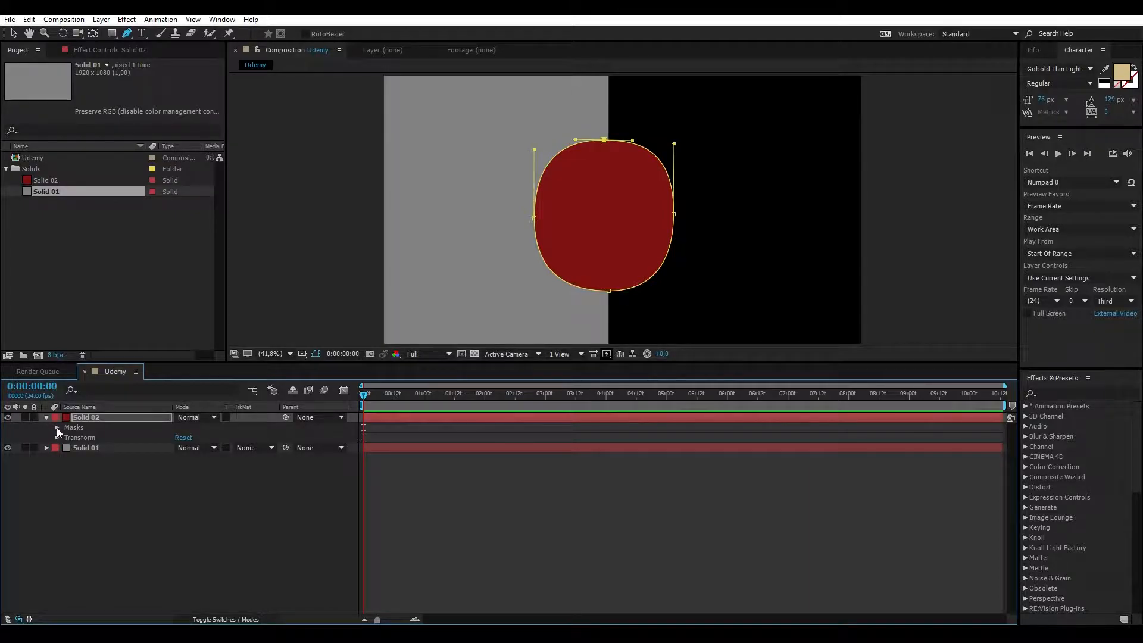
left_click(56, 427)
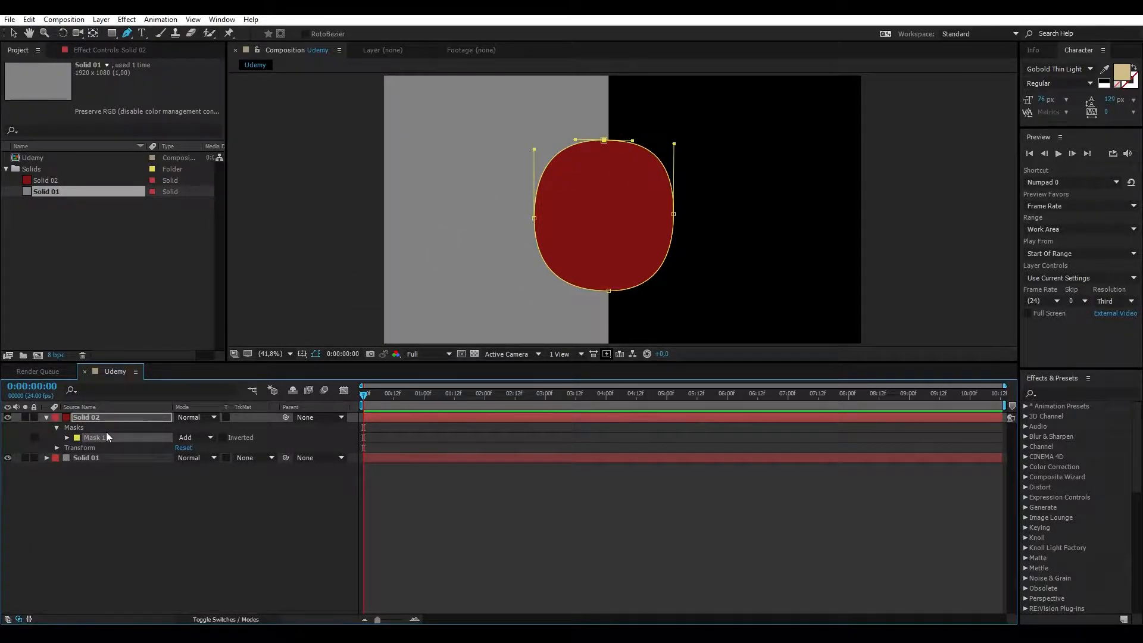
left_click(192, 437)
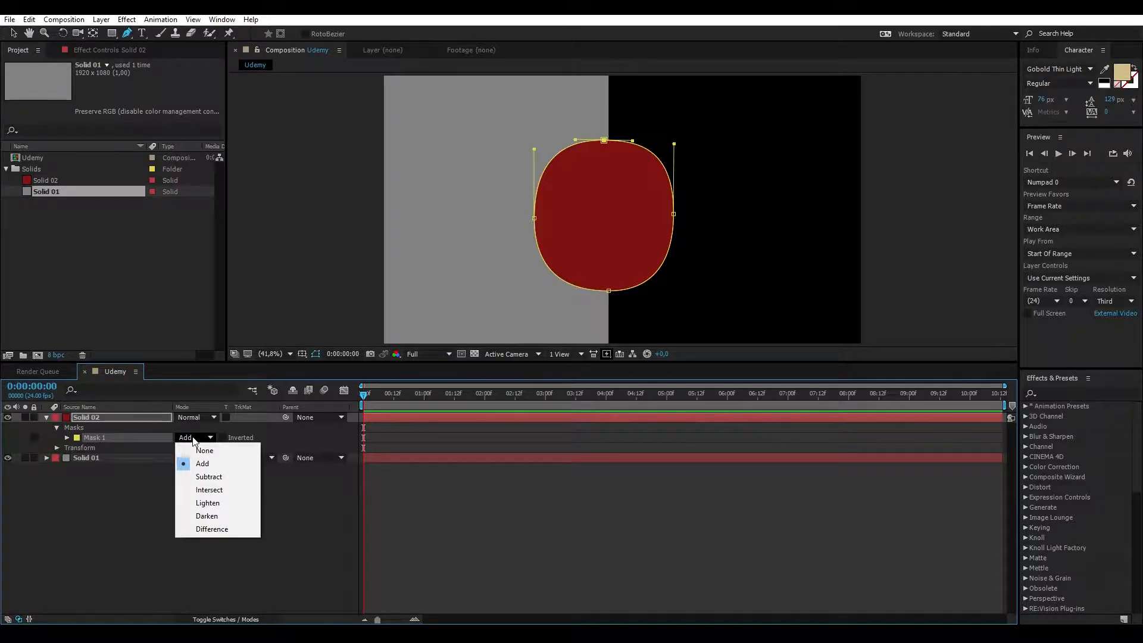
left_click(215, 479)
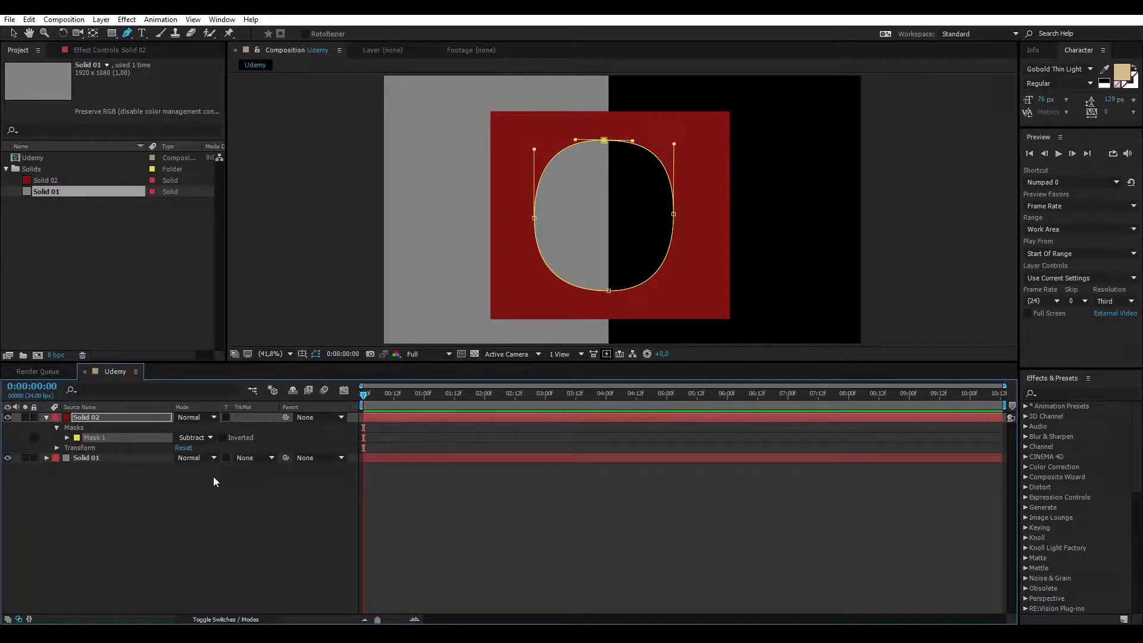
Return to the Selection tool and nudge Mask 1's top vertex slightly up and to the right
key("v")
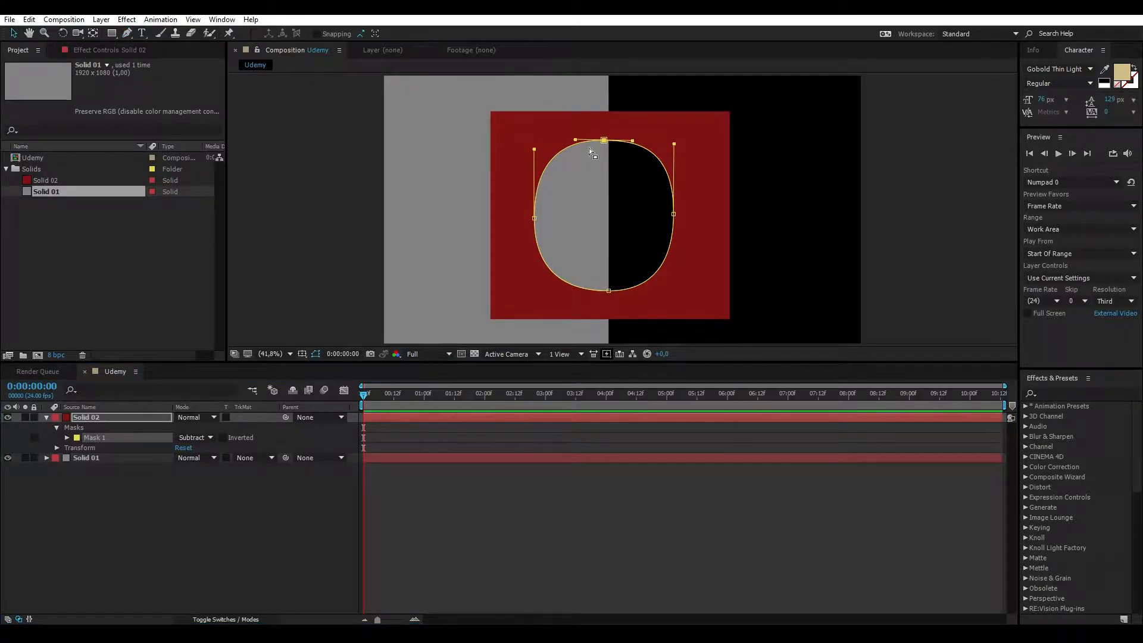
left_click(603, 141)
mouse_move(605, 144)
left_mouse_down()
mouse_move(610, 225)
mouse_move(607, 138)
left_mouse_up()
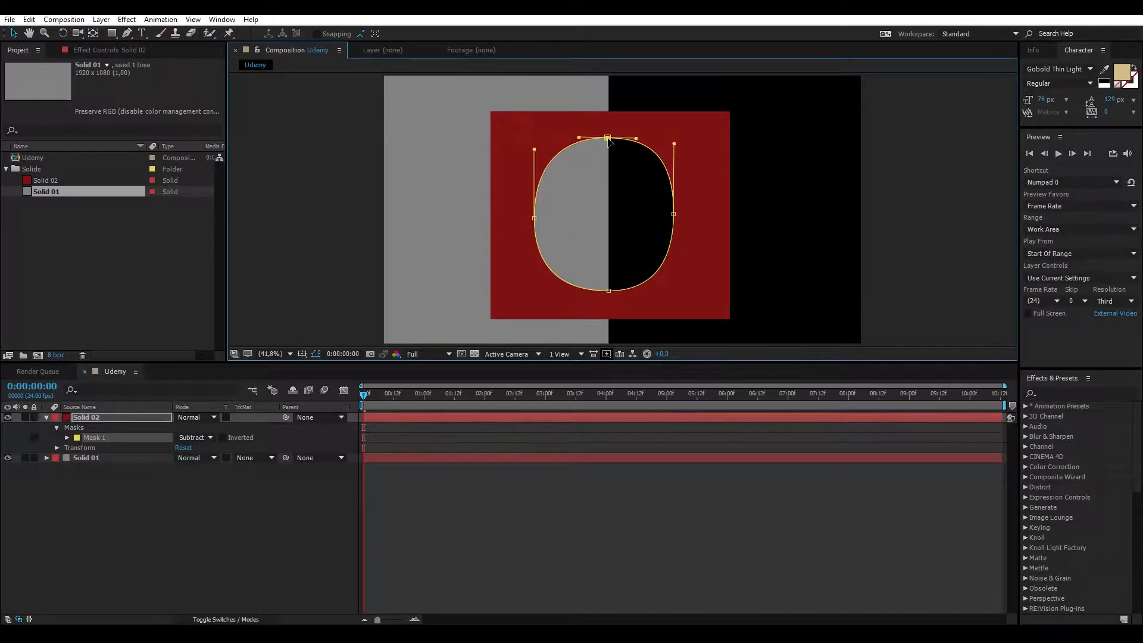
Try the Inverted option on Mask 1 by toggling it on and off, leaving it off
left_click(224, 437)
left_click(224, 437)
left_click(224, 437)
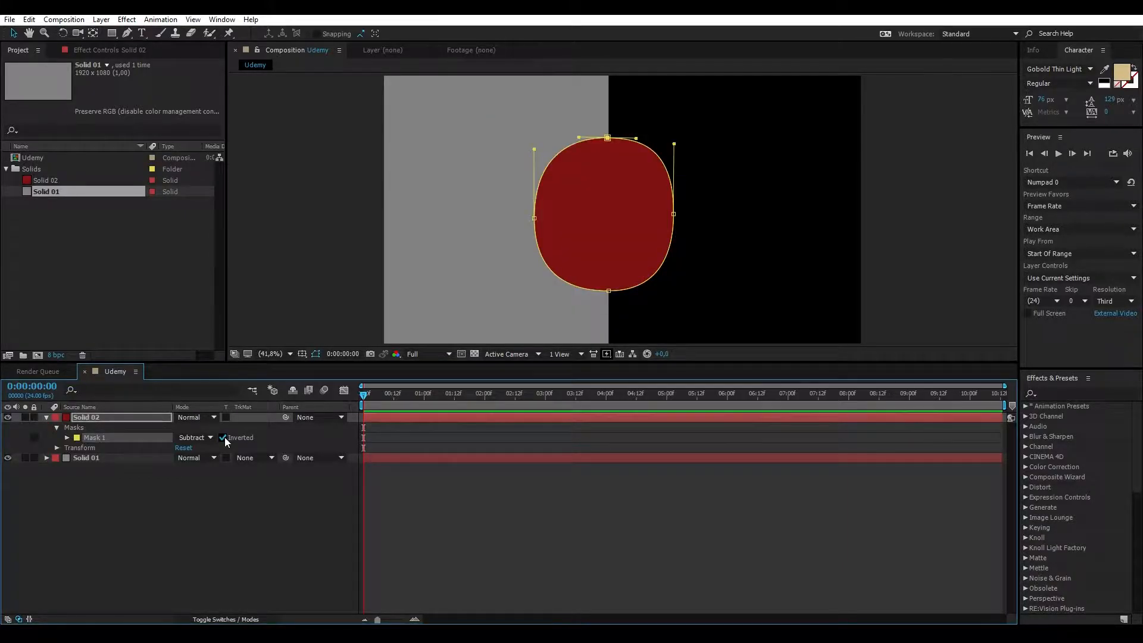
left_click(224, 437)
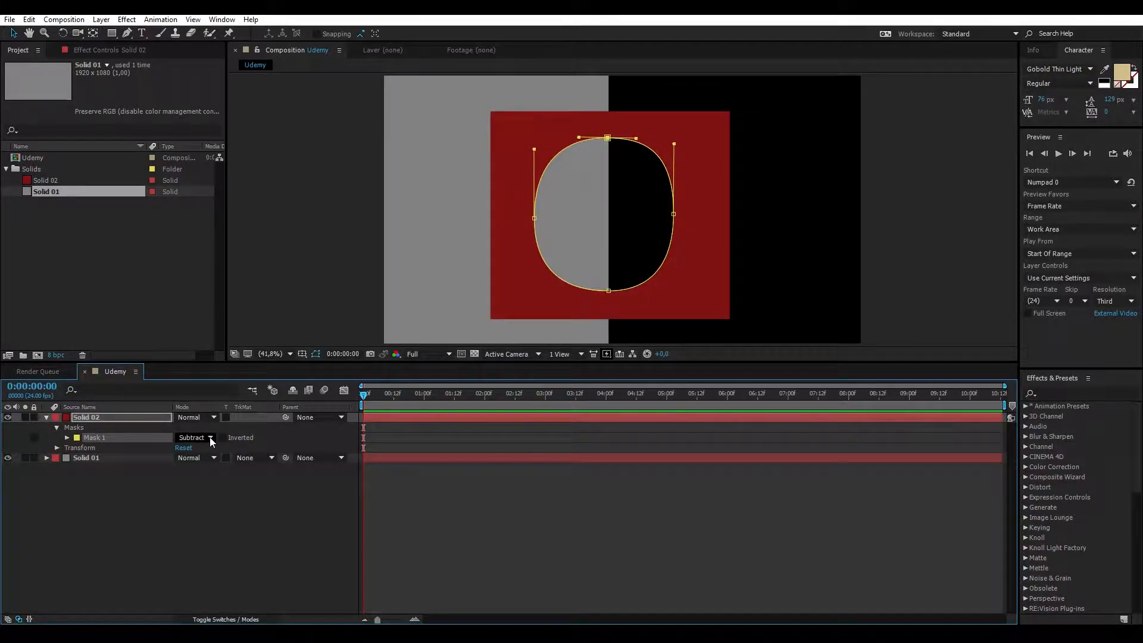
Try the Add mode on Mask 1 and switch its mode to Intersect
left_click(209, 437)
left_click(202, 464)
left_click(207, 437)
left_click(209, 490)
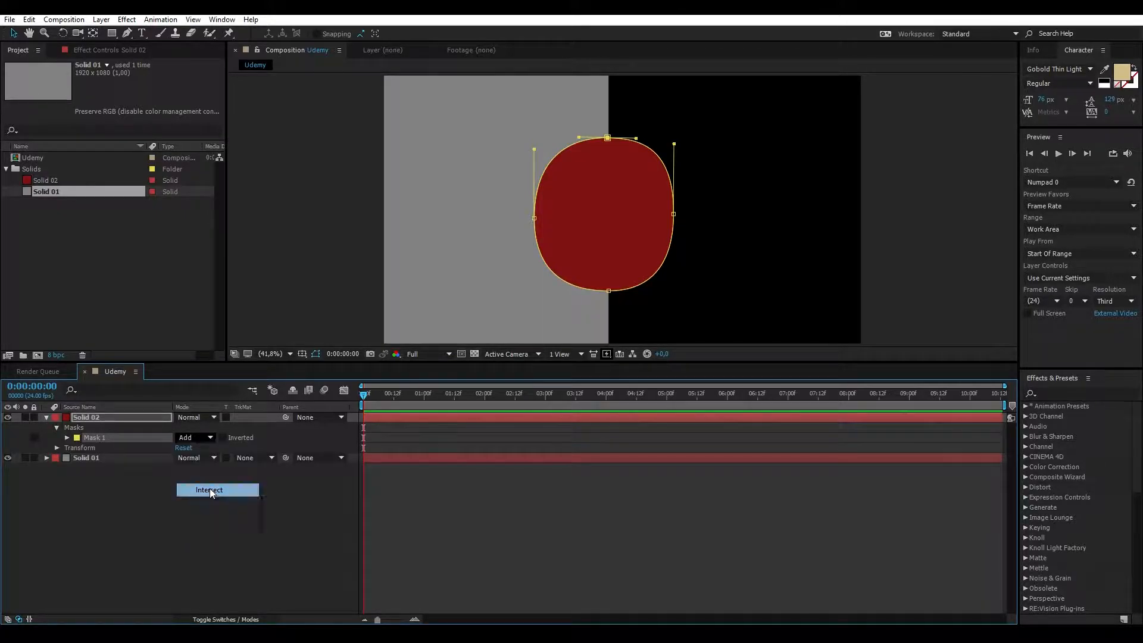
Set the mode of Mask 1 to Add and deselect everything
left_click(206, 437)
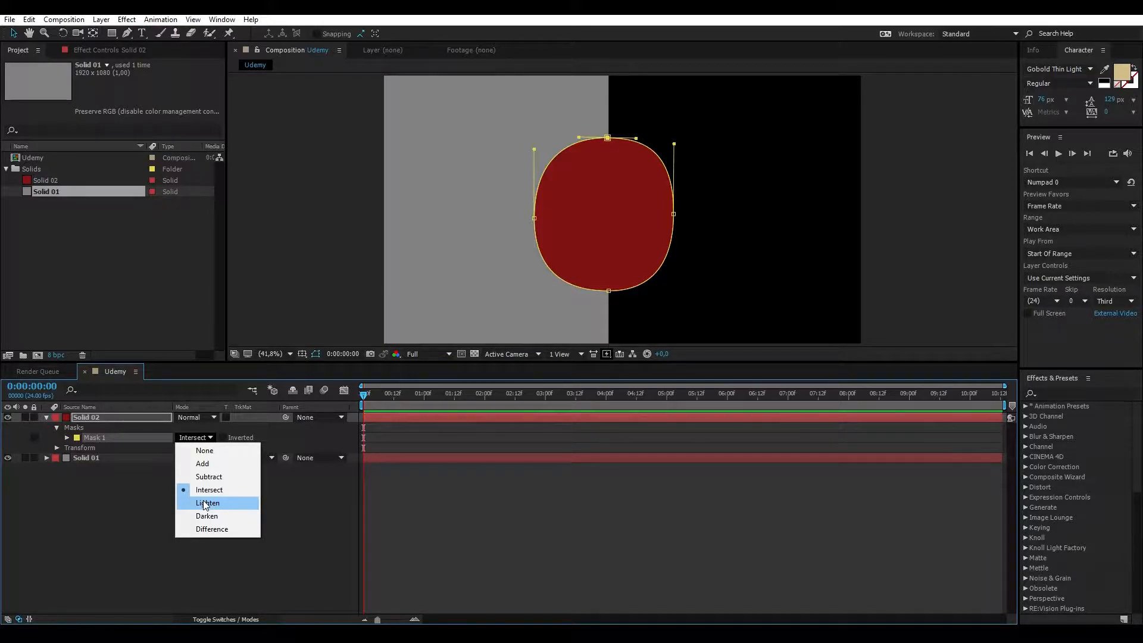
left_click(218, 460)
left_click(210, 512)
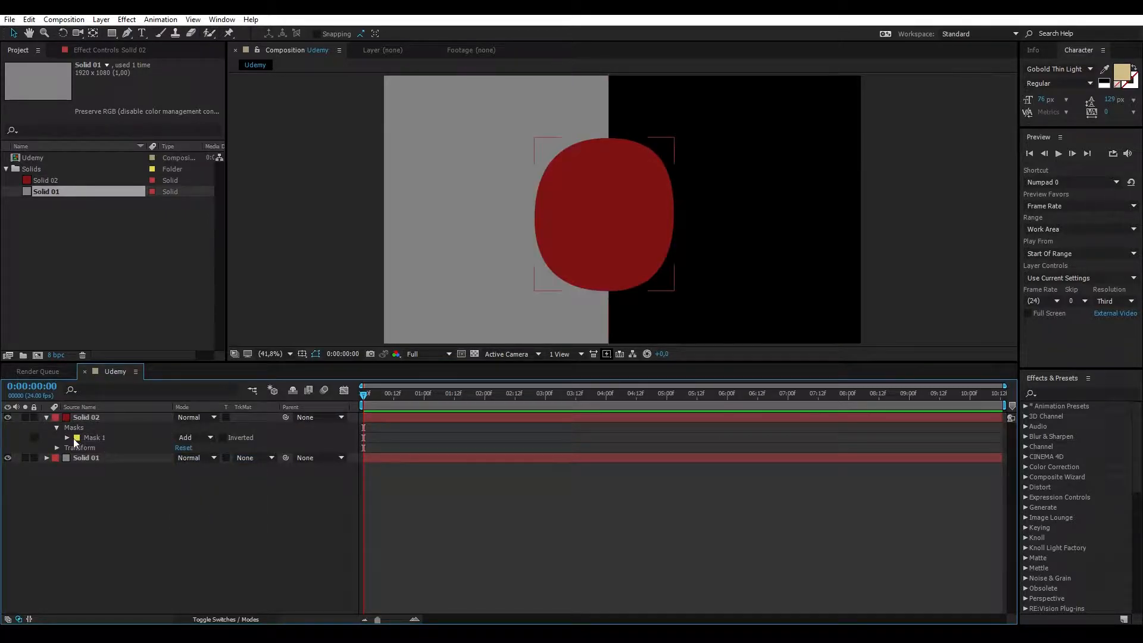
Select Mask 1, set its mode to Subtract and clear the selection
left_click(94, 437)
left_click(193, 438)
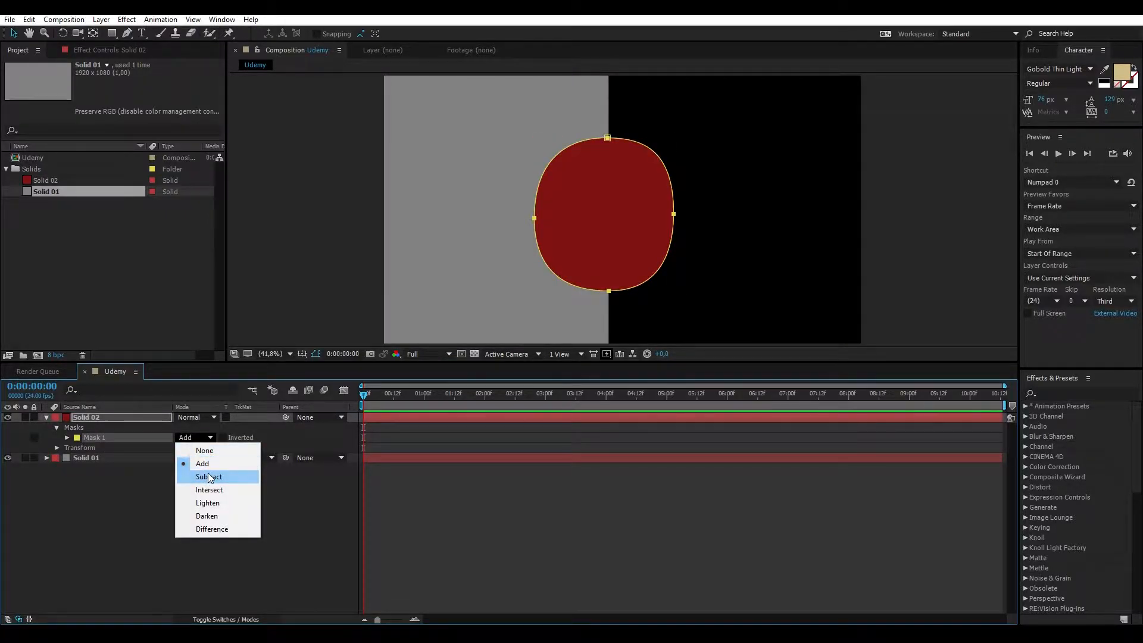
left_click(208, 474)
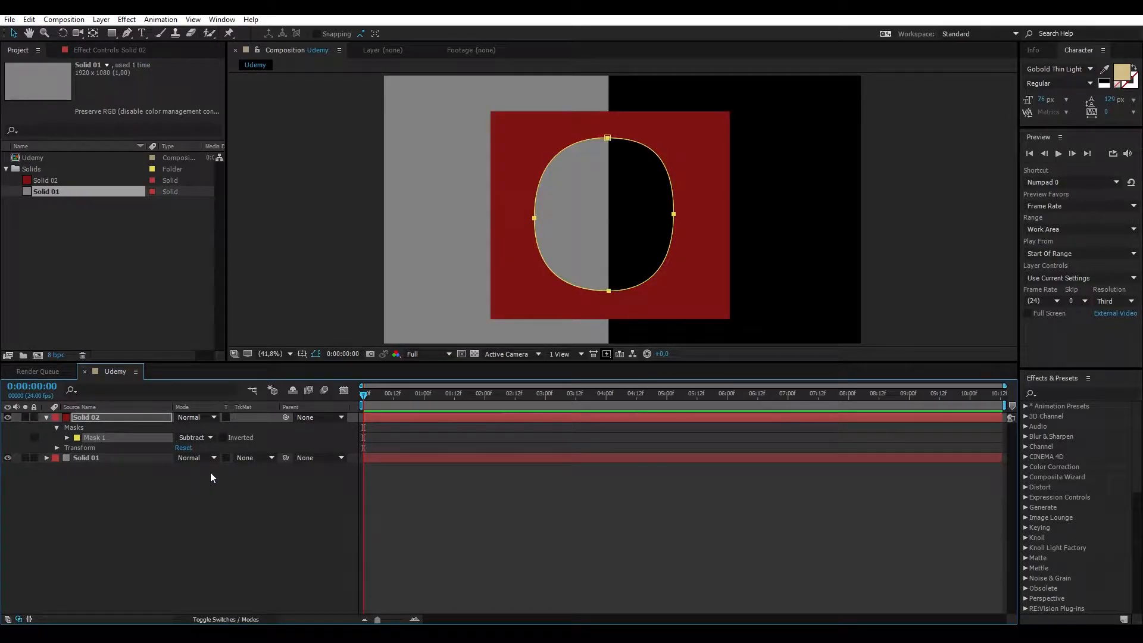
left_click(98, 526)
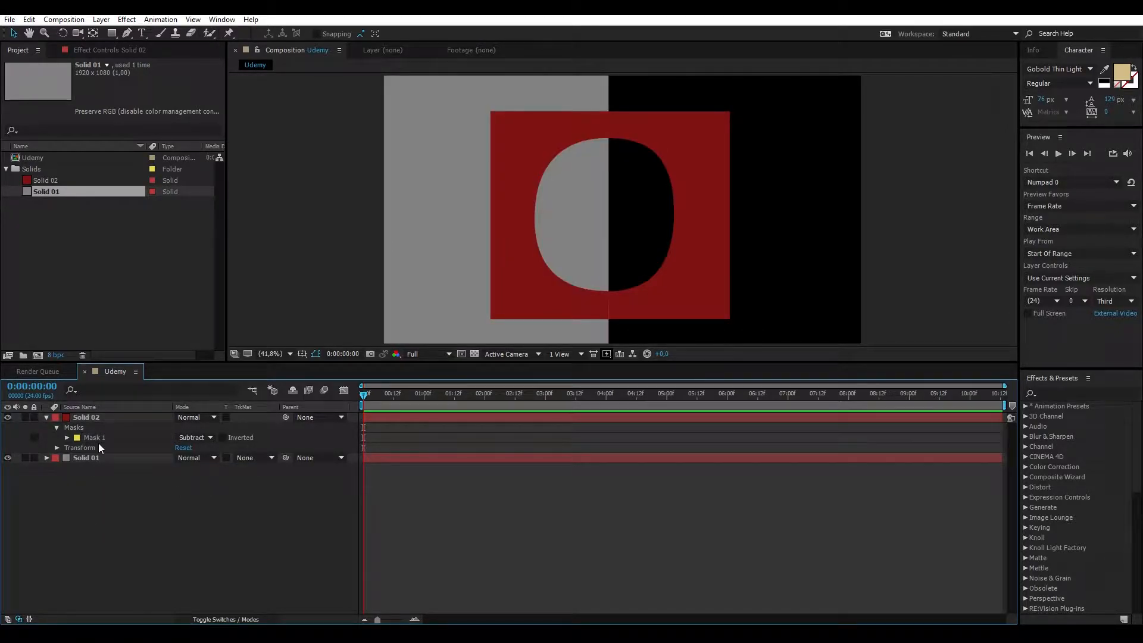
Select Mask 1 under Solid 02 and try its free-transform box, exiting without changing the mask
left_click(94, 417)
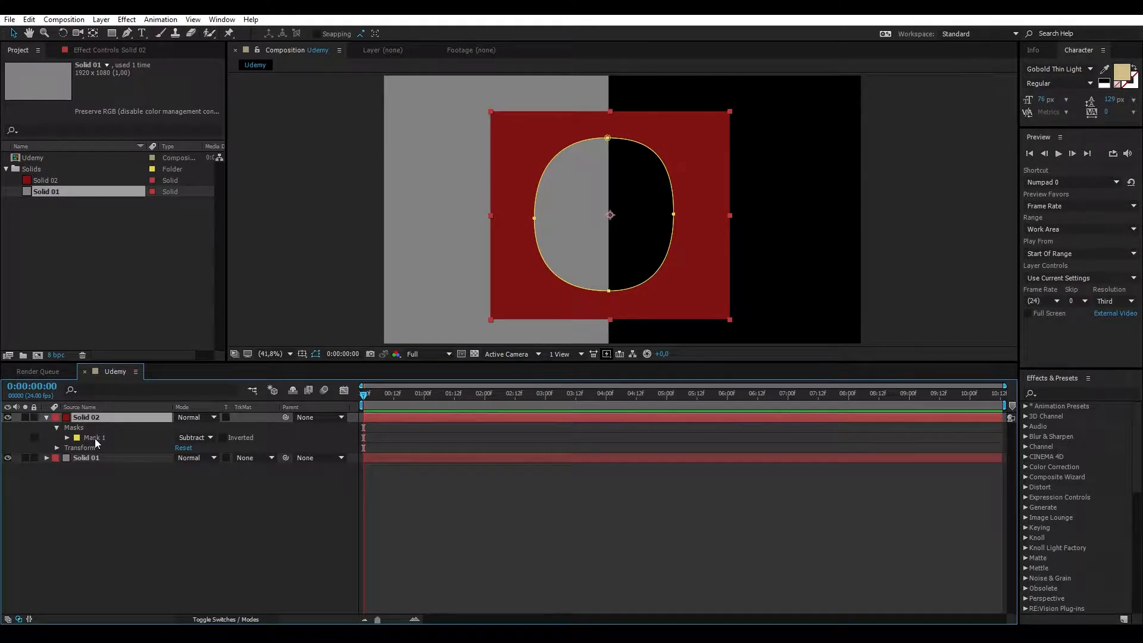
left_click(94, 438)
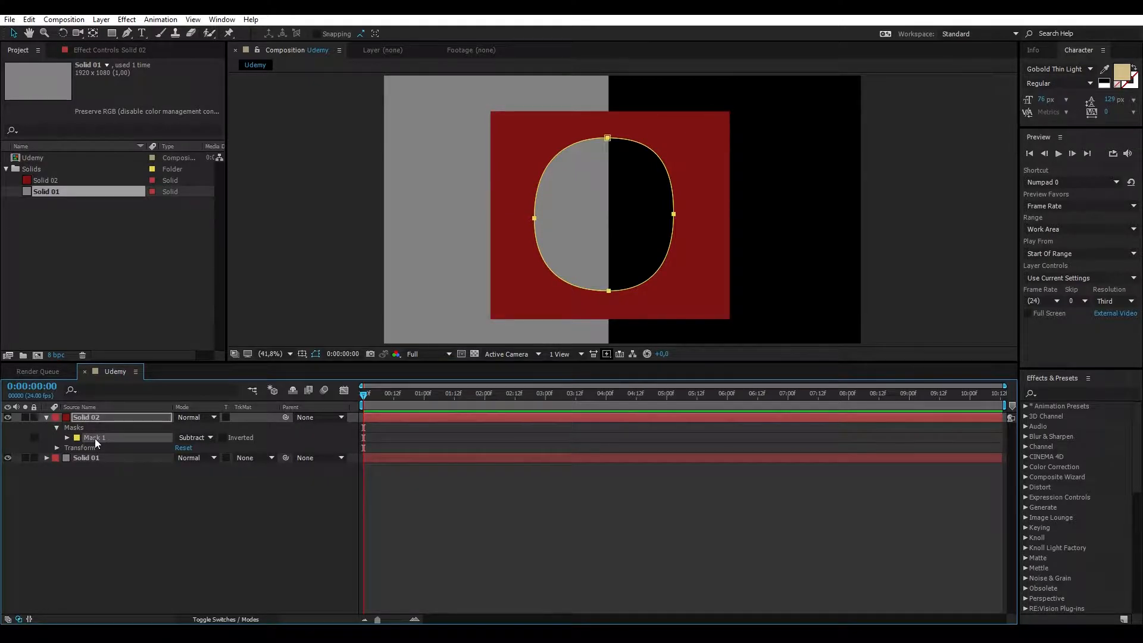
double_click(534, 216)
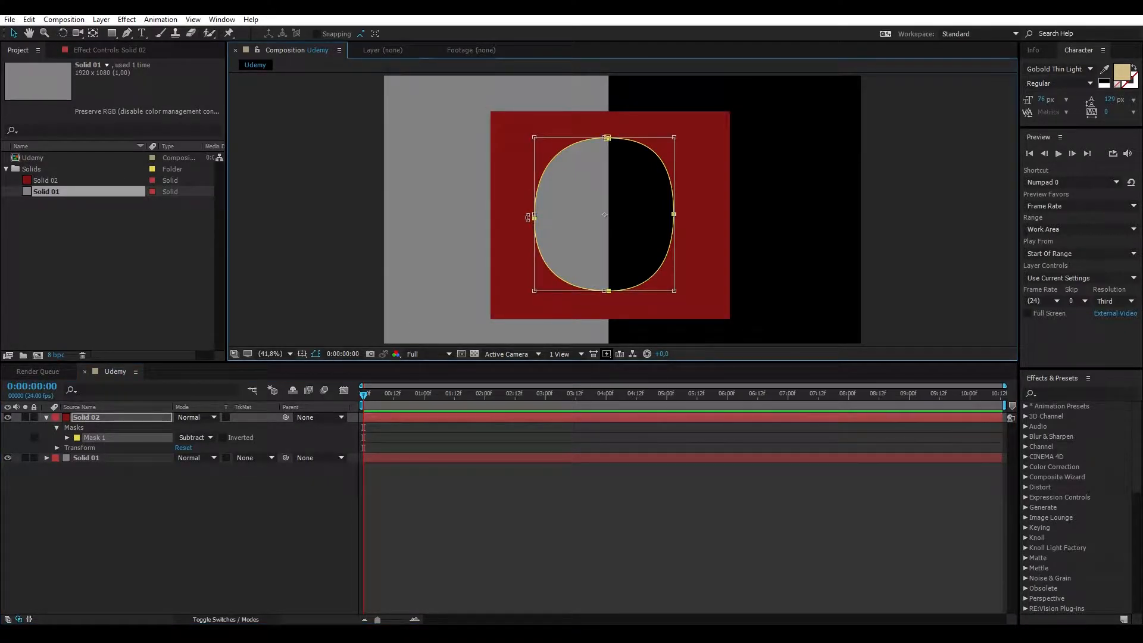
key("Return")
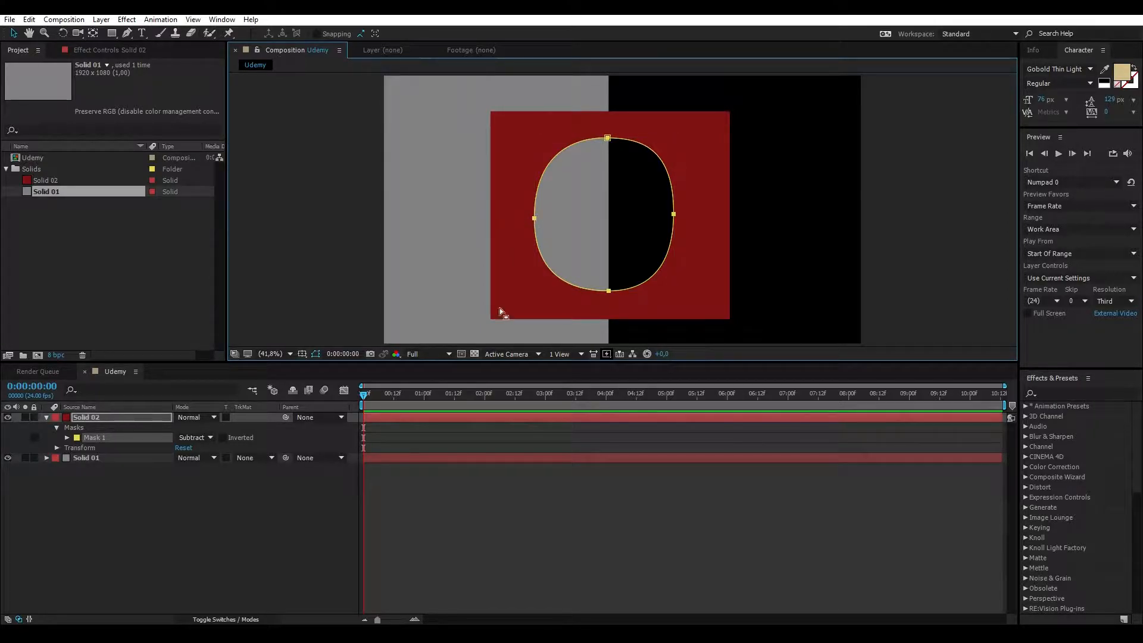
Move only the bottom vertex of Mask 1 slightly to the left
left_click(95, 437)
left_click_drag(615, 217, 548, 302)
mouse_move(607, 290)
left_mouse_down()
mouse_move(544, 306)
mouse_move(603, 290)
left_mouse_up()
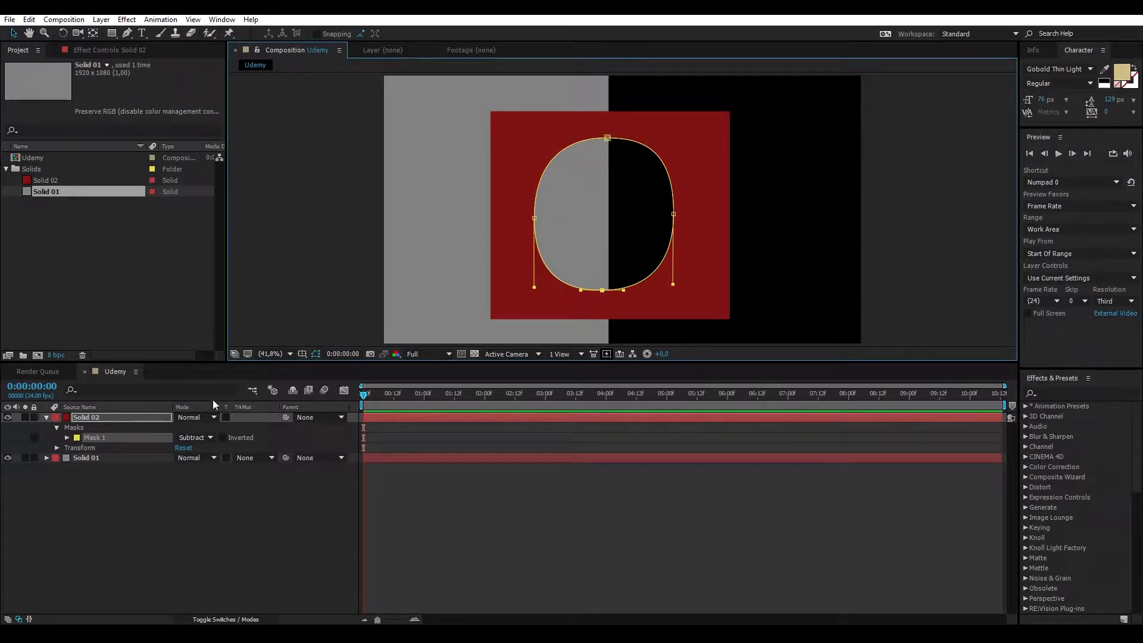
Nudge the Solid 02 layer slightly left and shift the whole of Mask 1 slightly right and down
left_click(78, 417)
mouse_move(529, 132)
left_mouse_down()
mouse_move(469, 147)
mouse_move(469, 123)
mouse_move(558, 128)
mouse_move(538, 146)
mouse_move(534, 136)
left_mouse_up()
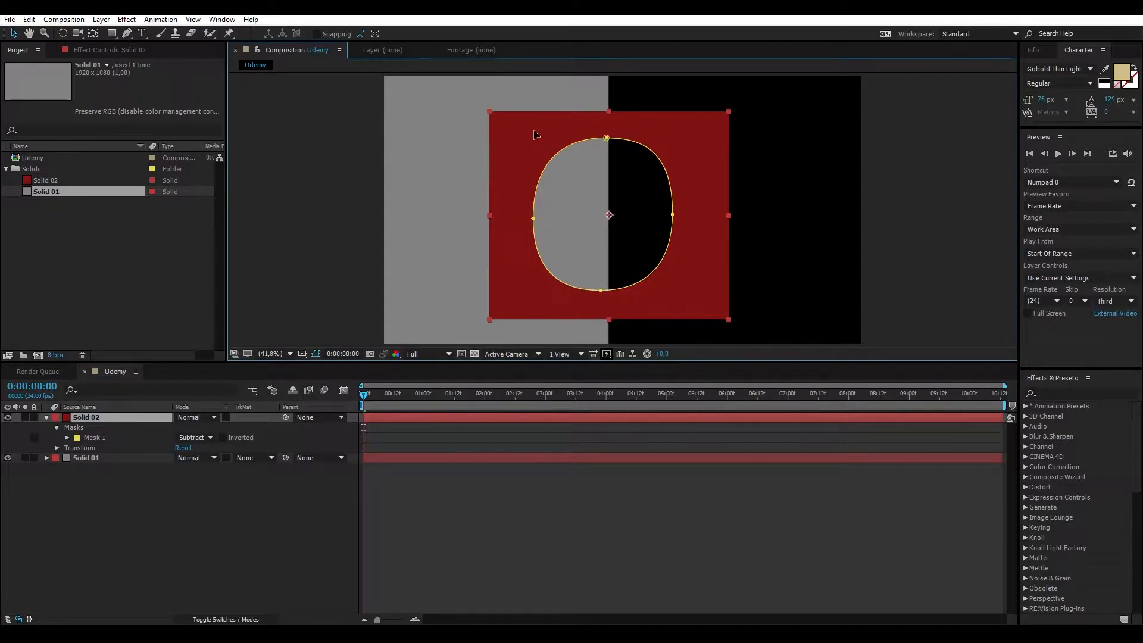
left_click(94, 436)
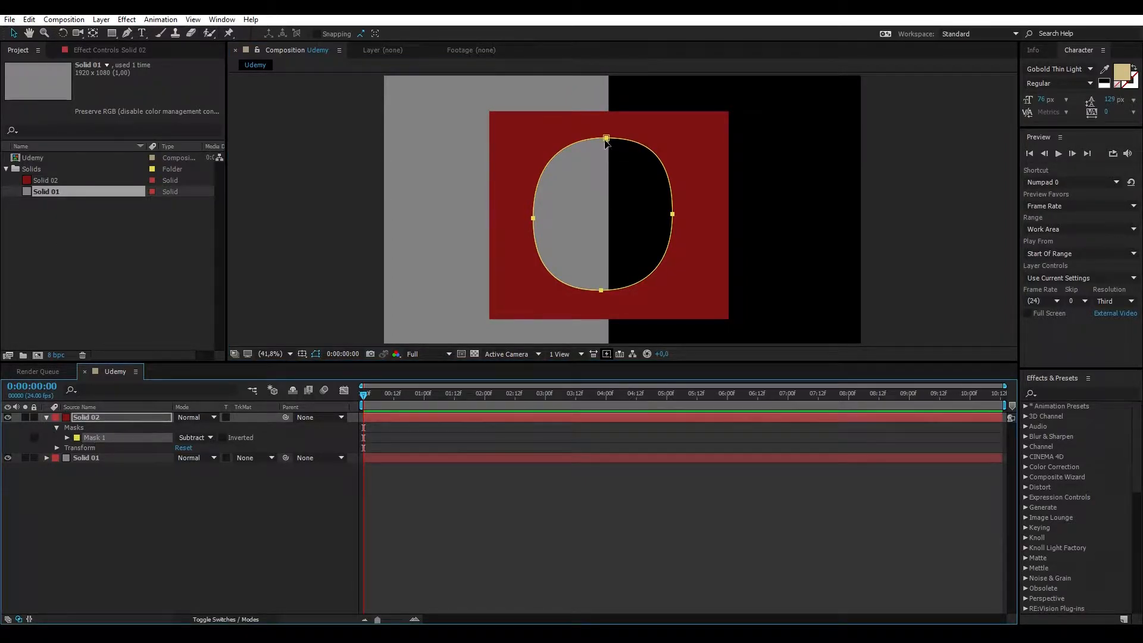
mouse_move(606, 138)
left_mouse_down()
mouse_move(584, 161)
mouse_move(584, 134)
mouse_move(612, 205)
mouse_move(599, 181)
mouse_move(610, 142)
left_mouse_up()
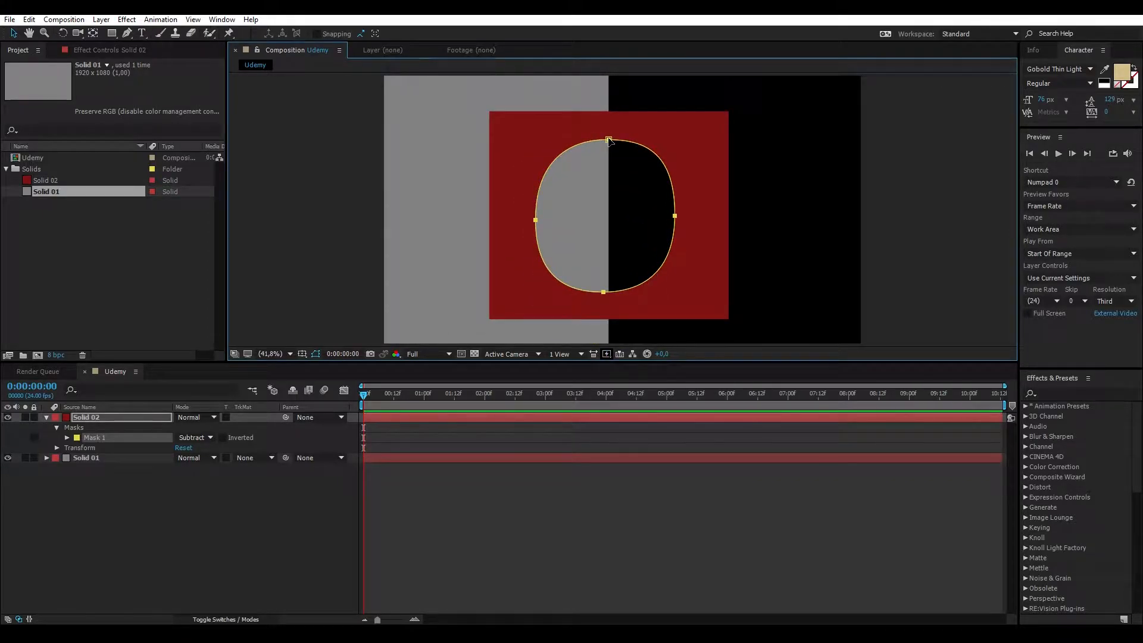
Free-transform Mask 1 to make it shorter and slightly narrower, shift it up, and deselect it
double_click(608, 140)
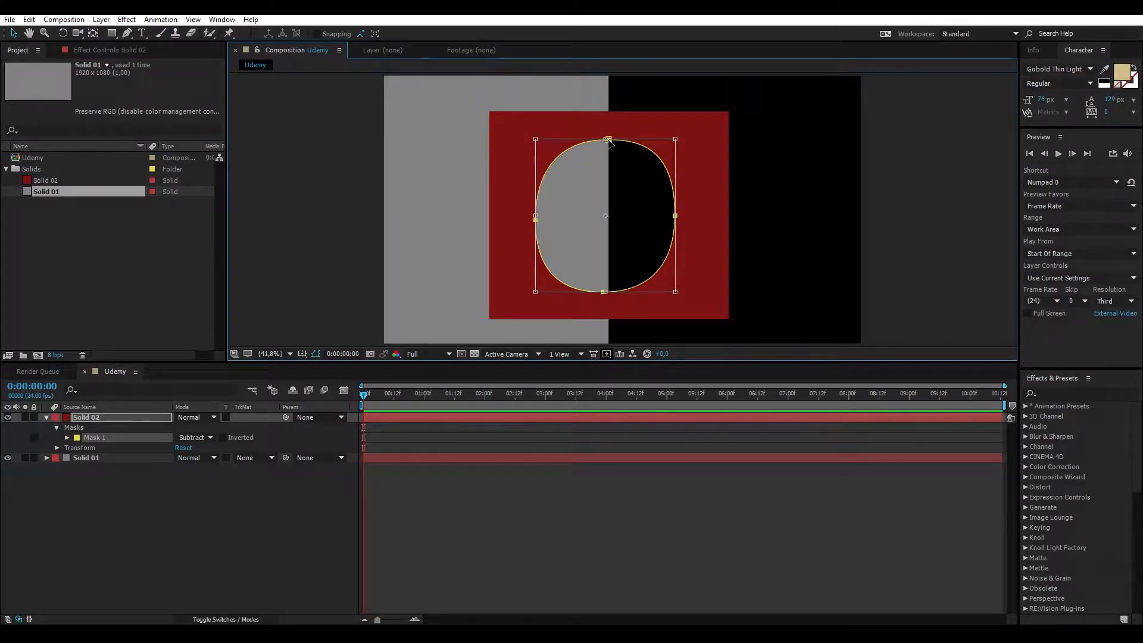
mouse_move(608, 140)
left_mouse_down()
mouse_move(615, 197)
mouse_move(609, 155)
left_mouse_up()
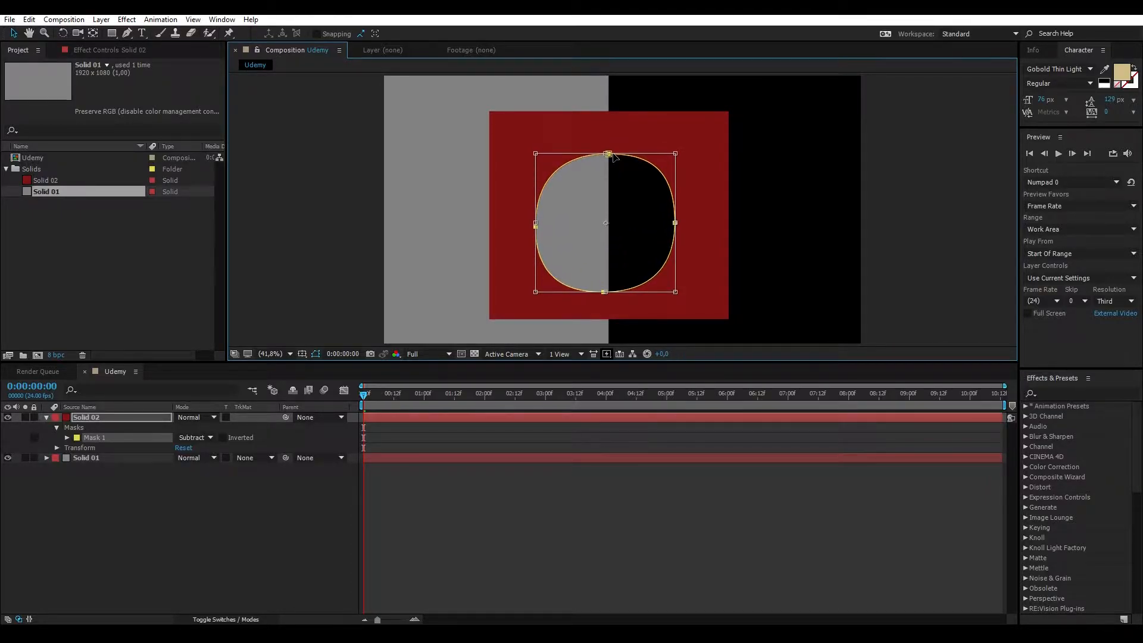
mouse_move(604, 291)
left_mouse_down()
mouse_move(605, 225)
mouse_move(605, 293)
mouse_move(618, 293)
left_mouse_up()
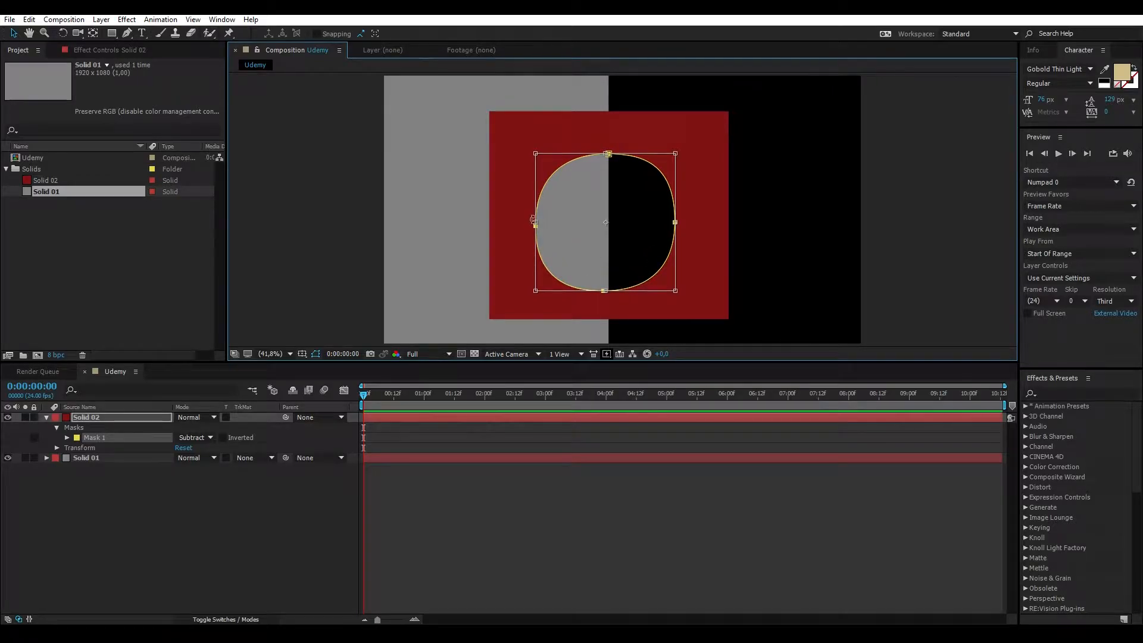
mouse_move(536, 224)
left_mouse_down()
mouse_move(569, 224)
mouse_move(540, 224)
left_mouse_up()
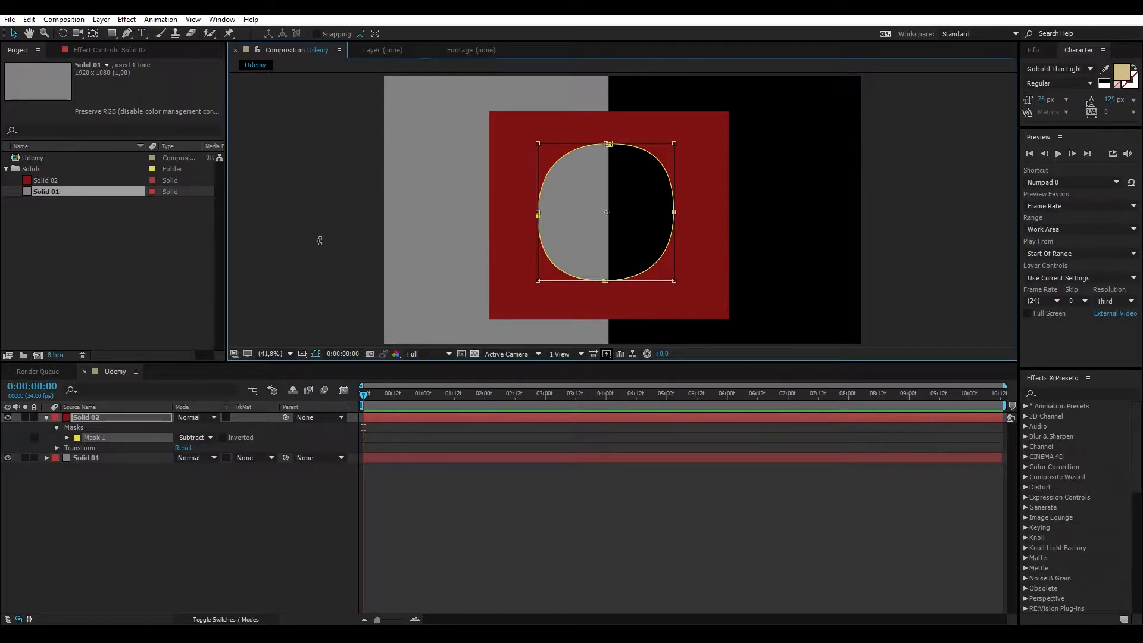
scroll(320, 240, "down", 2)
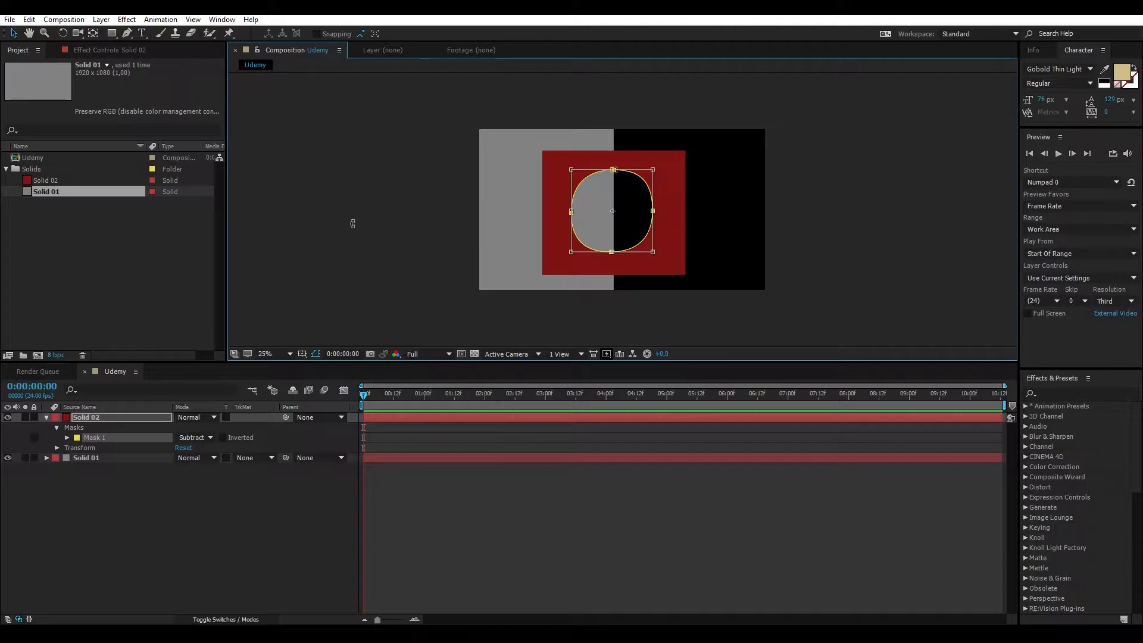
scroll(460, 218, "up", 2)
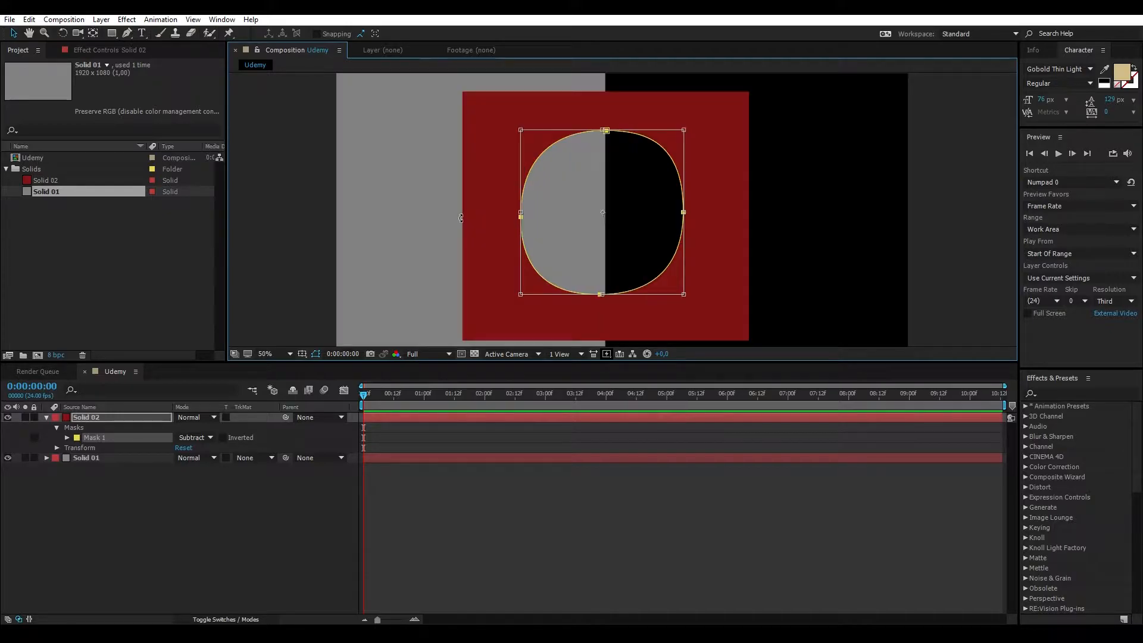
left_click(183, 543)
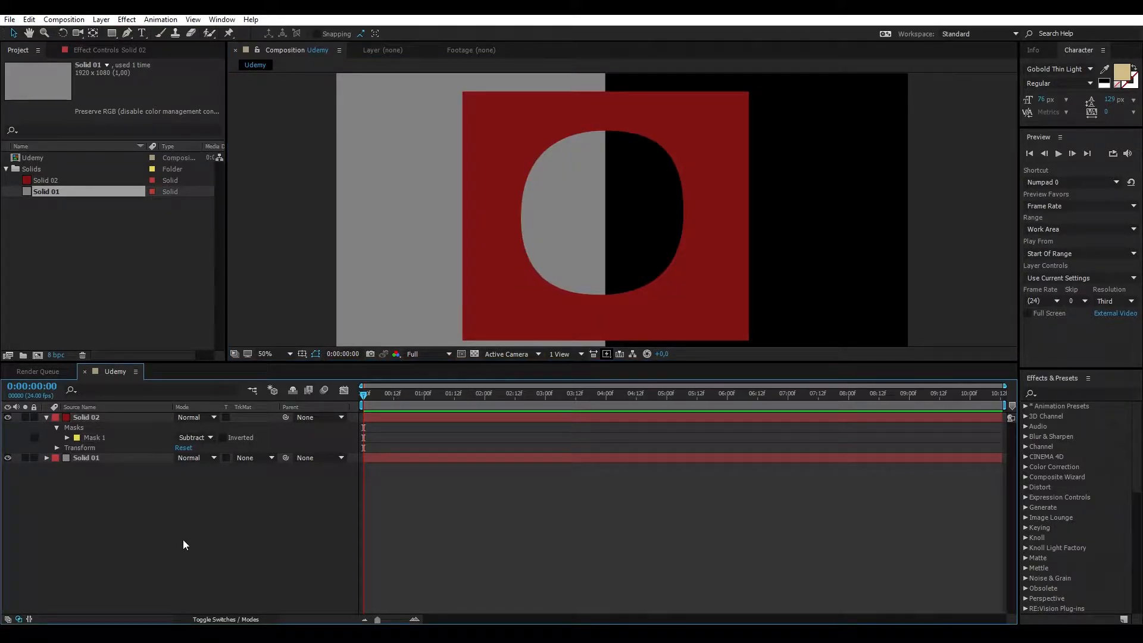
Nudge the bottom vertex of Mask 1 slightly up and to the right, then deselect everything
left_click(118, 414)
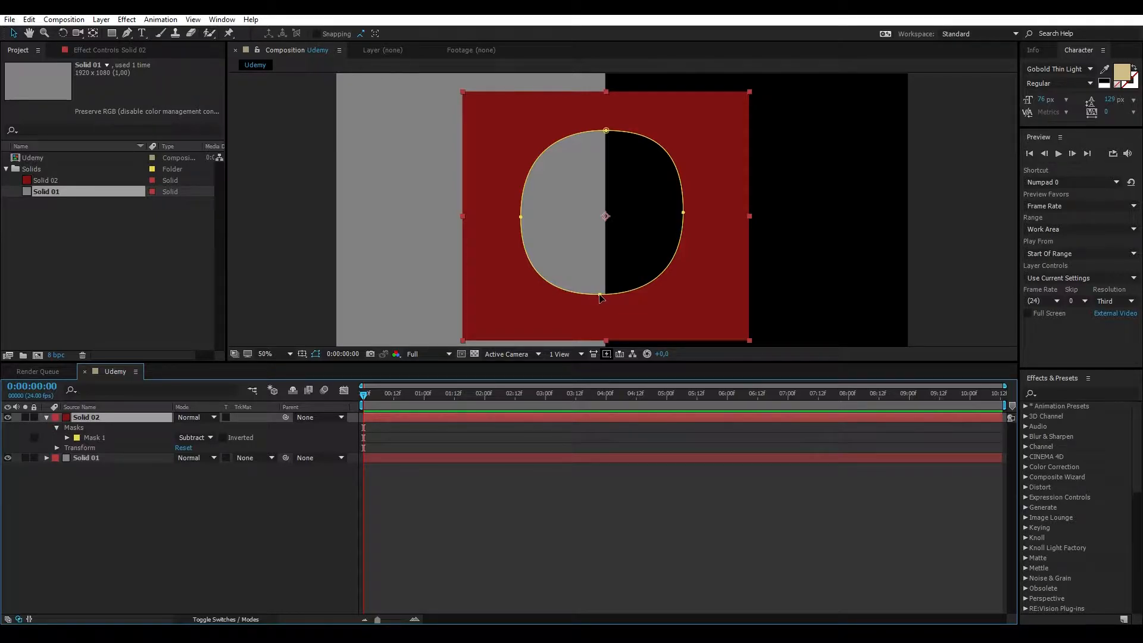
left_click(600, 295)
mouse_move(600, 296)
left_mouse_down()
mouse_move(574, 182)
mouse_move(549, 231)
mouse_move(596, 300)
mouse_move(628, 211)
mouse_move(559, 204)
mouse_move(581, 299)
mouse_move(605, 308)
mouse_move(604, 294)
left_mouse_up()
left_click(160, 487)
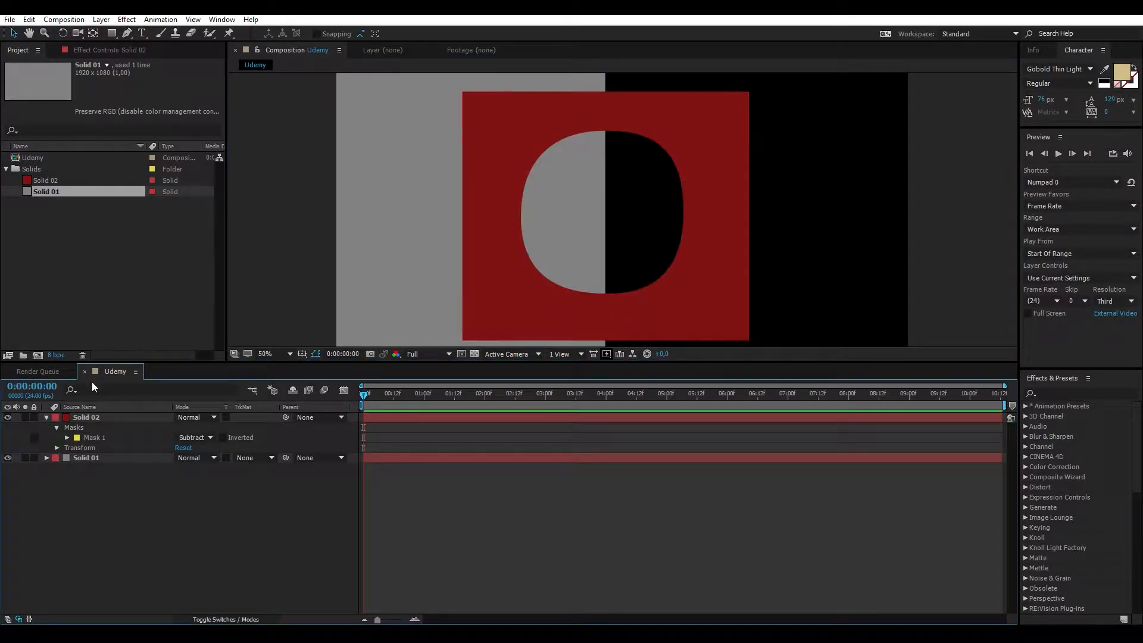
View Solid 02 and its mask in the separate Layer viewer, then close that viewer to return to the composition
double_click(101, 416)
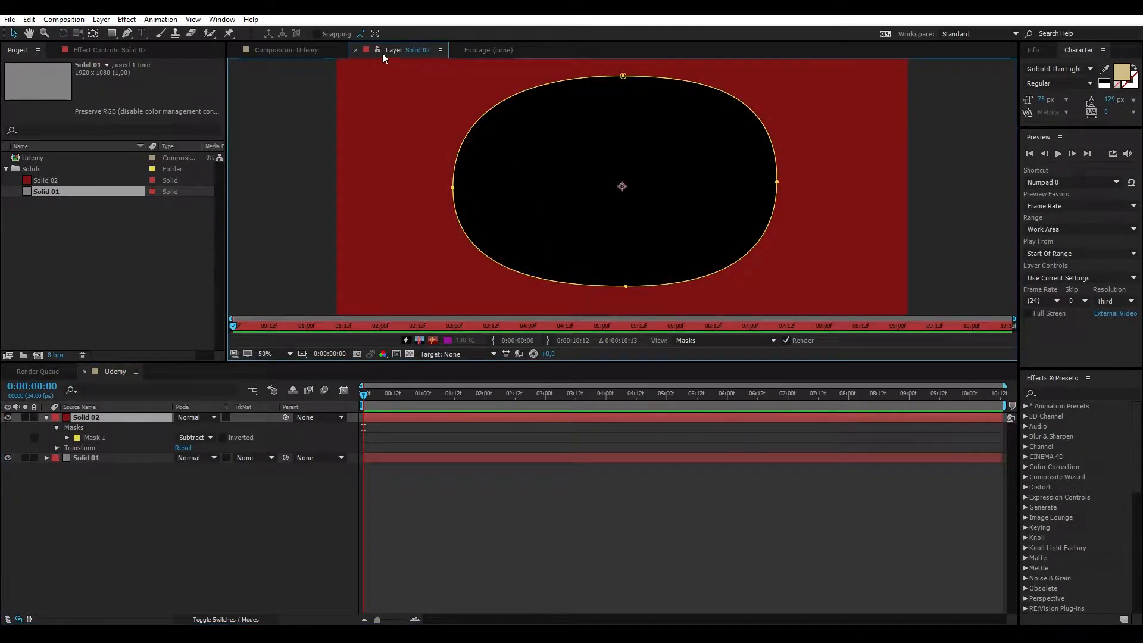
scroll(531, 209, "down", 2)
left_click_drag(531, 209, 517, 207)
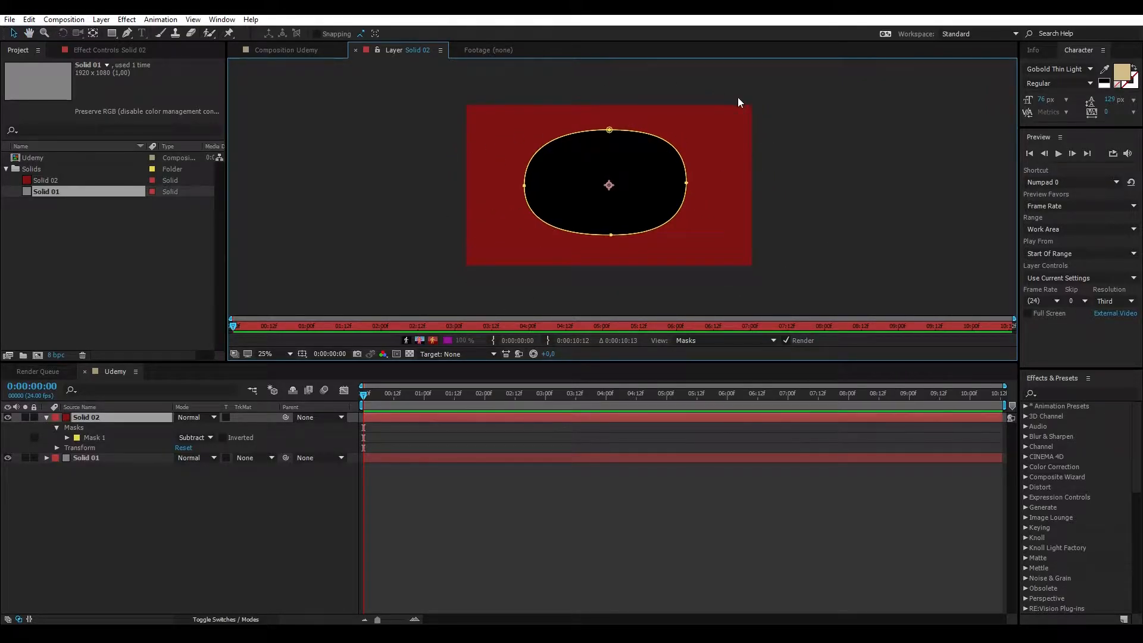
left_click(356, 51)
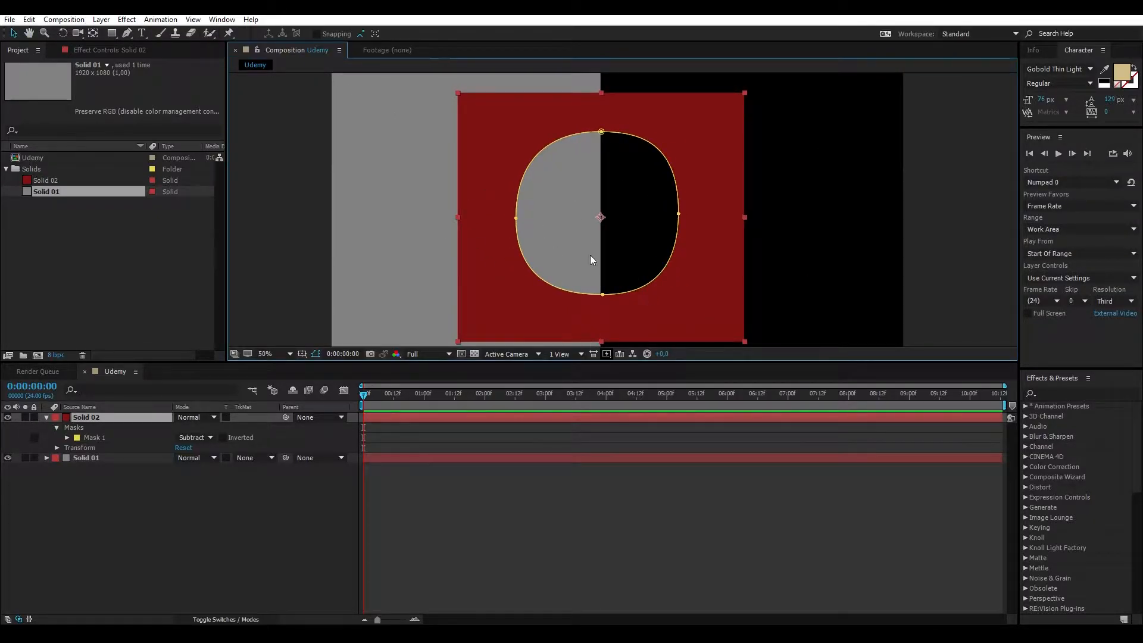
Nudge the Solid 02 layer slightly up and shift the whole of Mask 1 slightly left and down
left_click(87, 416)
mouse_move(509, 296)
left_mouse_down()
mouse_move(548, 278)
mouse_move(523, 296)
left_mouse_up()
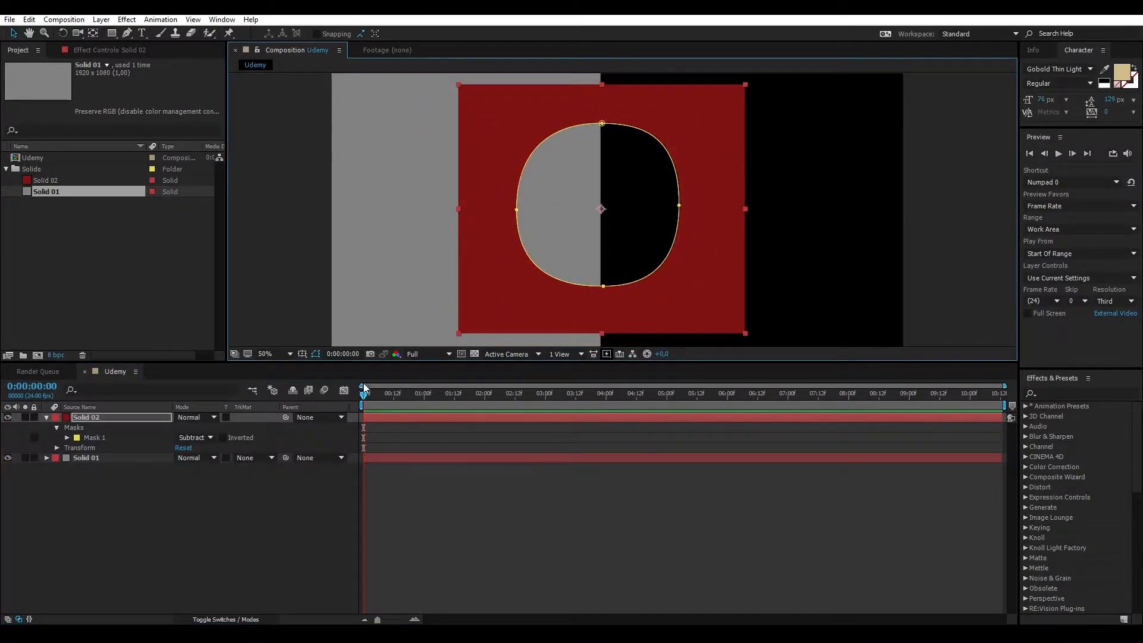
left_click(102, 437)
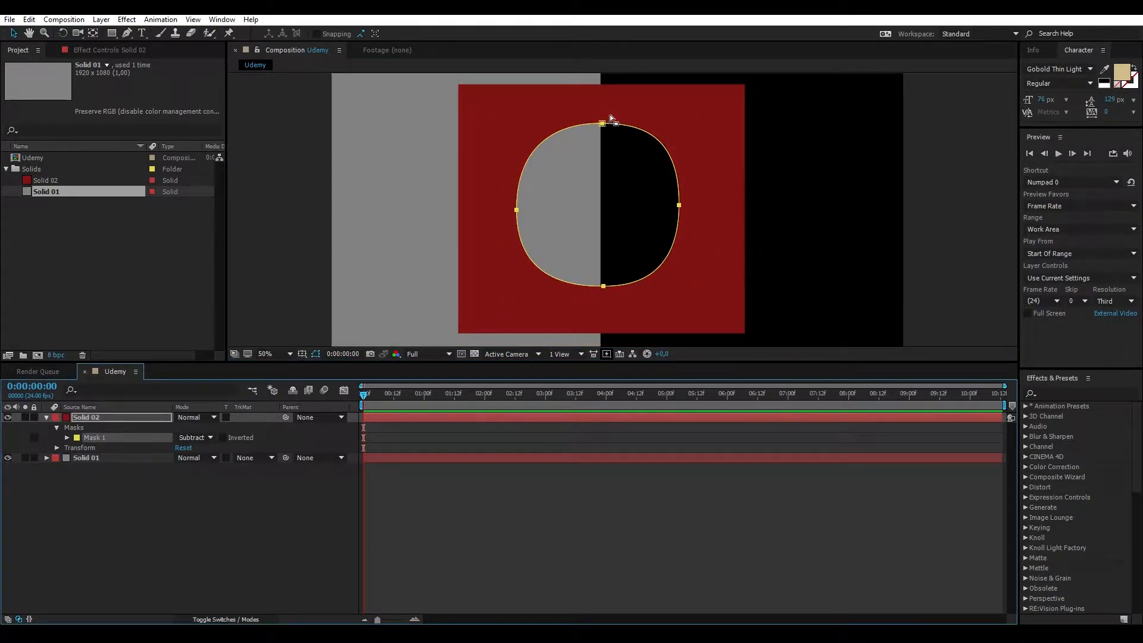
left_click_drag(605, 125, 600, 130)
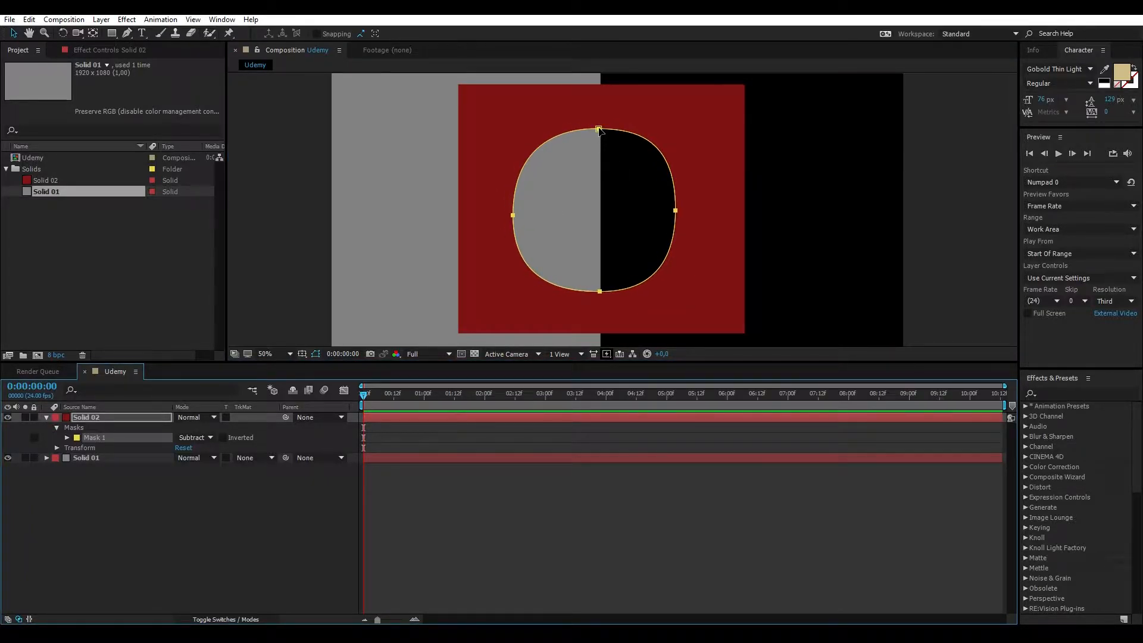
Free-transform Mask 1 to make it slightly taller and deselect it
double_click(598, 130)
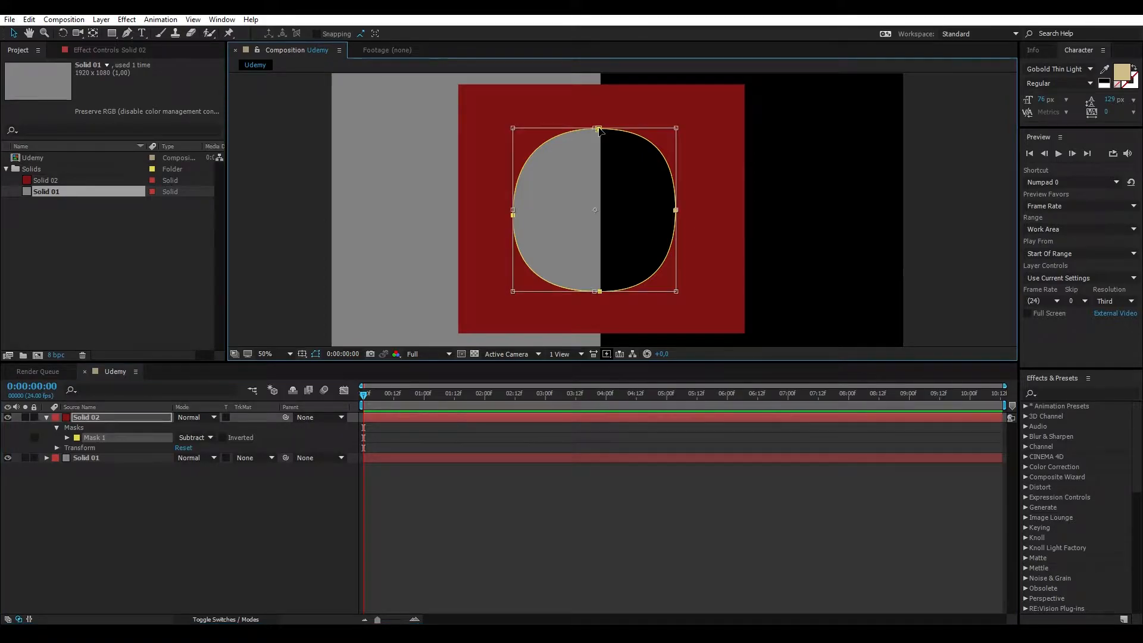
mouse_move(598, 129)
left_mouse_down()
mouse_move(605, 166)
mouse_move(600, 123)
left_mouse_up()
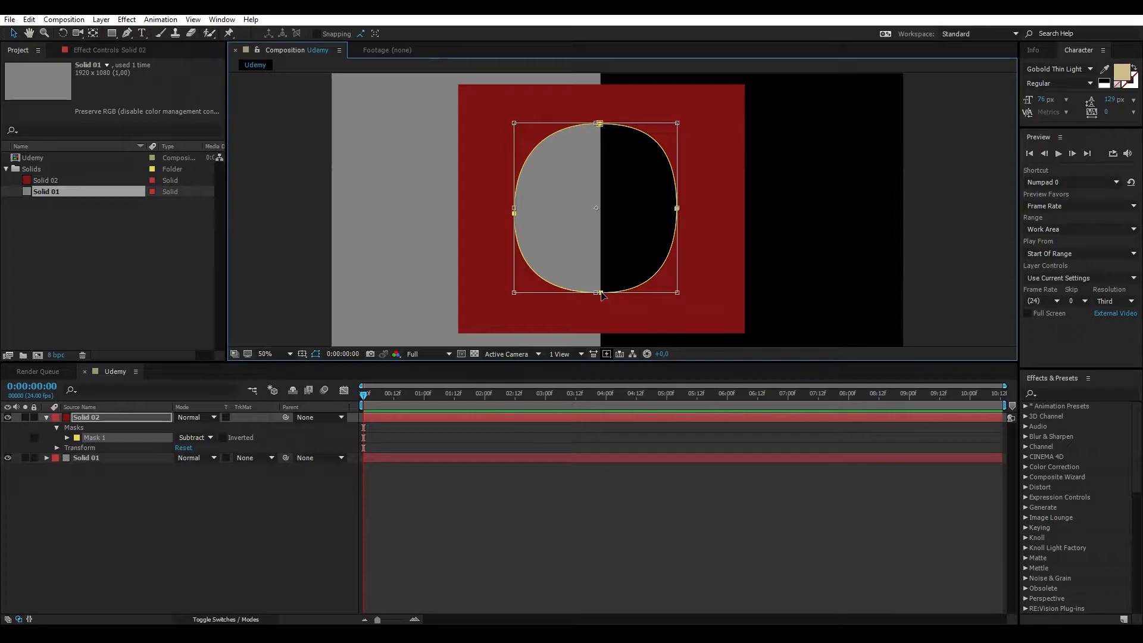
left_click(128, 543)
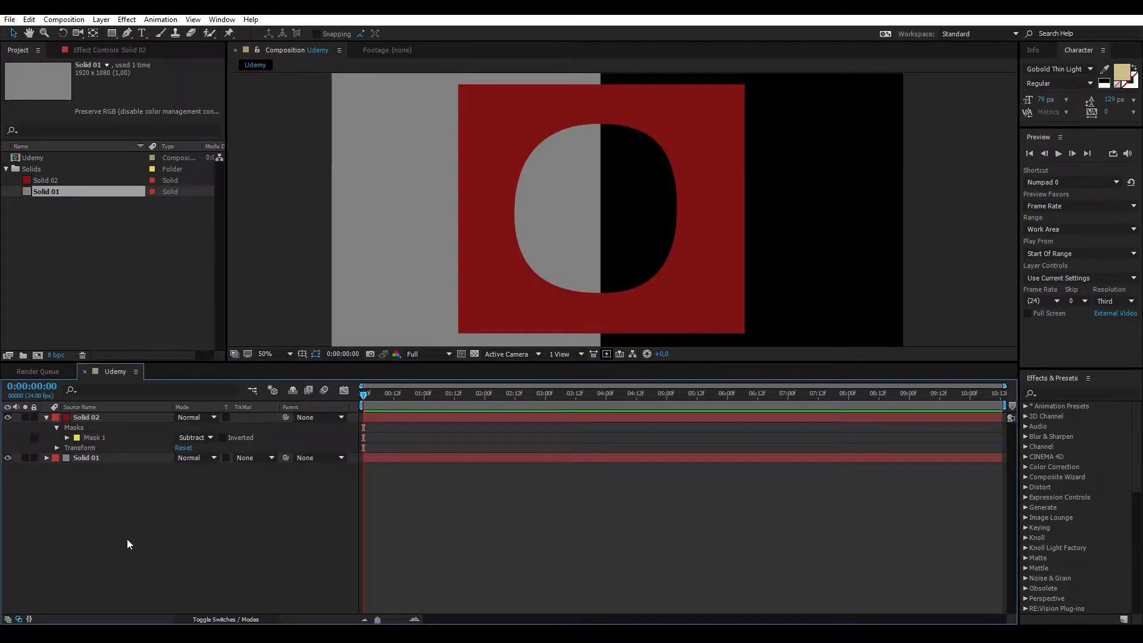
Select only the bottom vertex of Mask 1 and nudge it slightly down
left_click(85, 418)
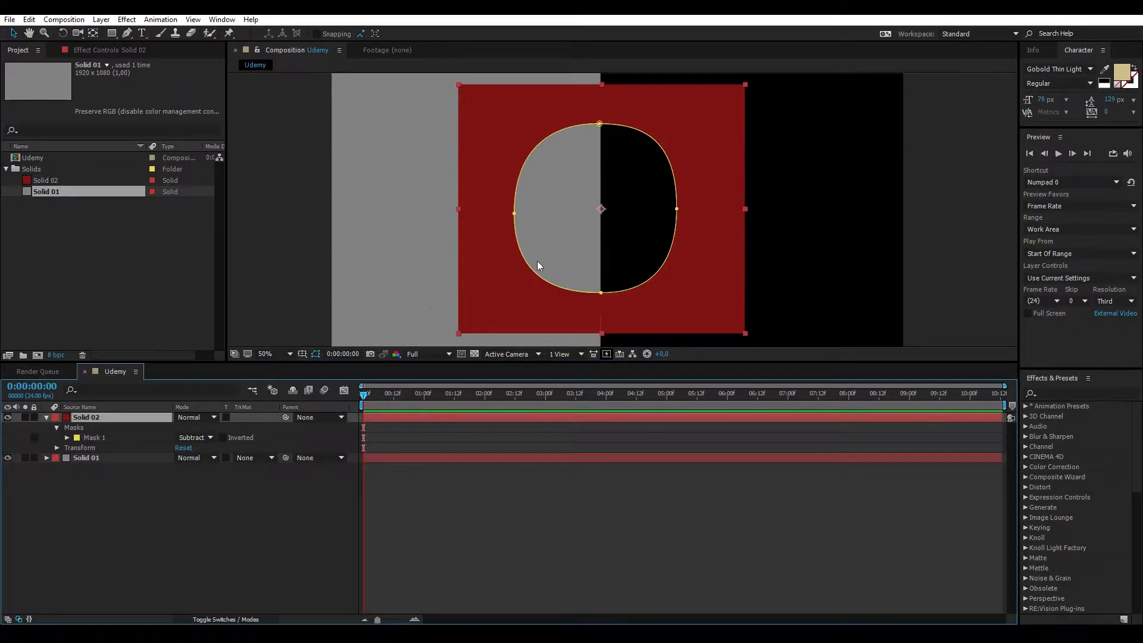
left_click(601, 293)
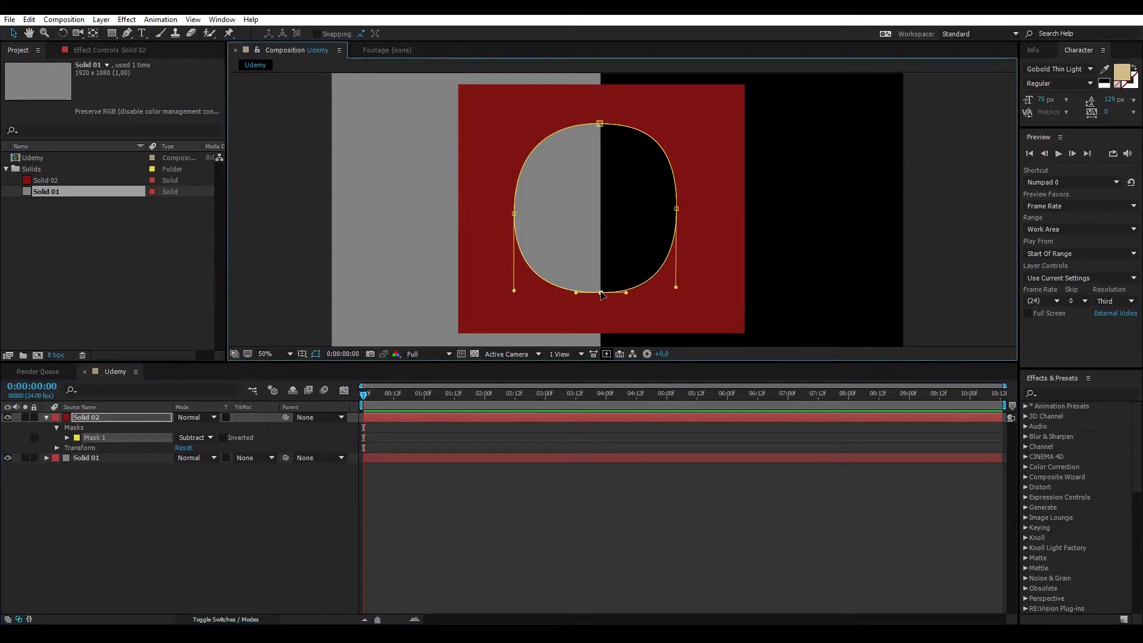
mouse_move(601, 292)
left_mouse_down()
mouse_move(602, 197)
mouse_move(602, 294)
left_mouse_up()
Select the whole of Mask 1 and expand its path, feather, opacity and expansion properties
left_click(94, 441)
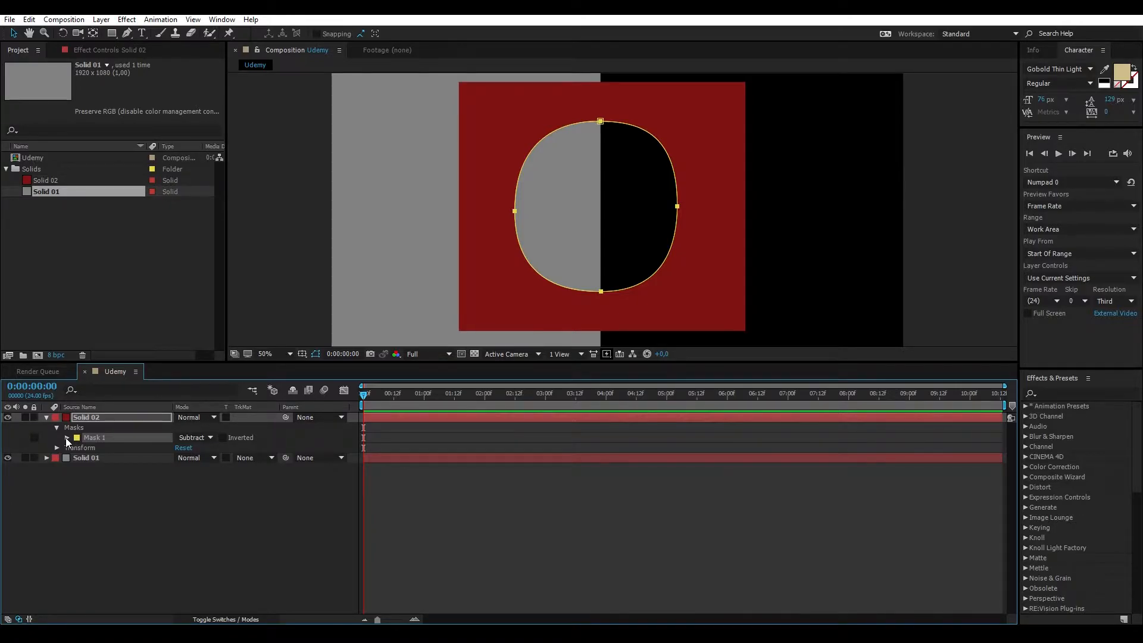
left_click(66, 438)
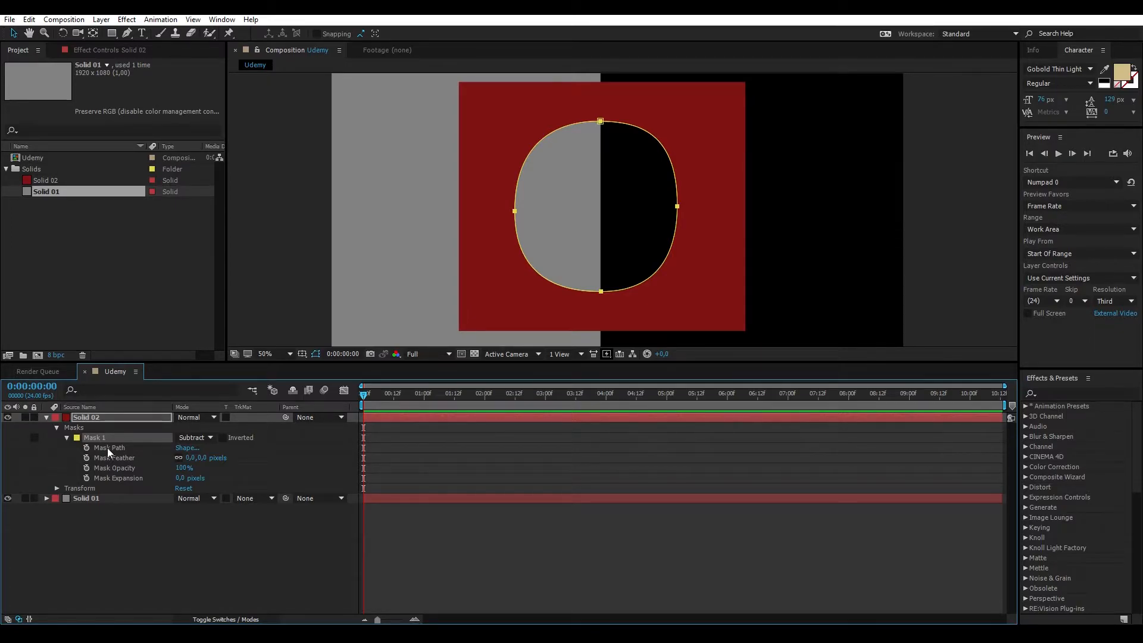
Try a feather of 151 pixels on Mask 1, return it to 0 and deselect the mask
left_click(122, 457)
left_click_drag(202, 458, 284, 452)
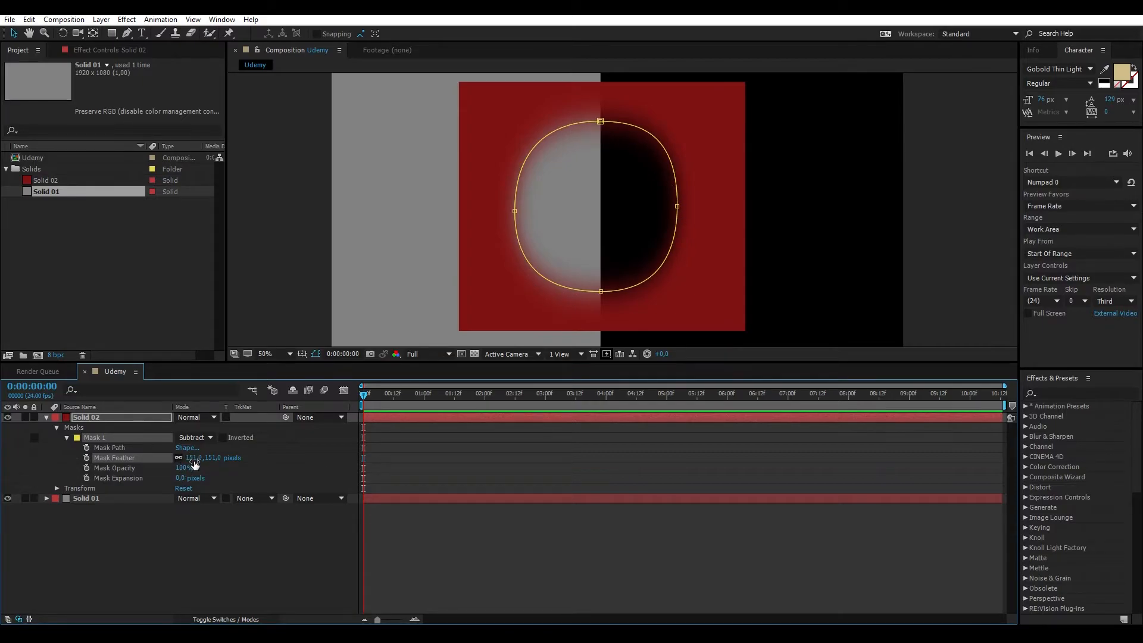
left_click_drag(195, 457, 65, 470)
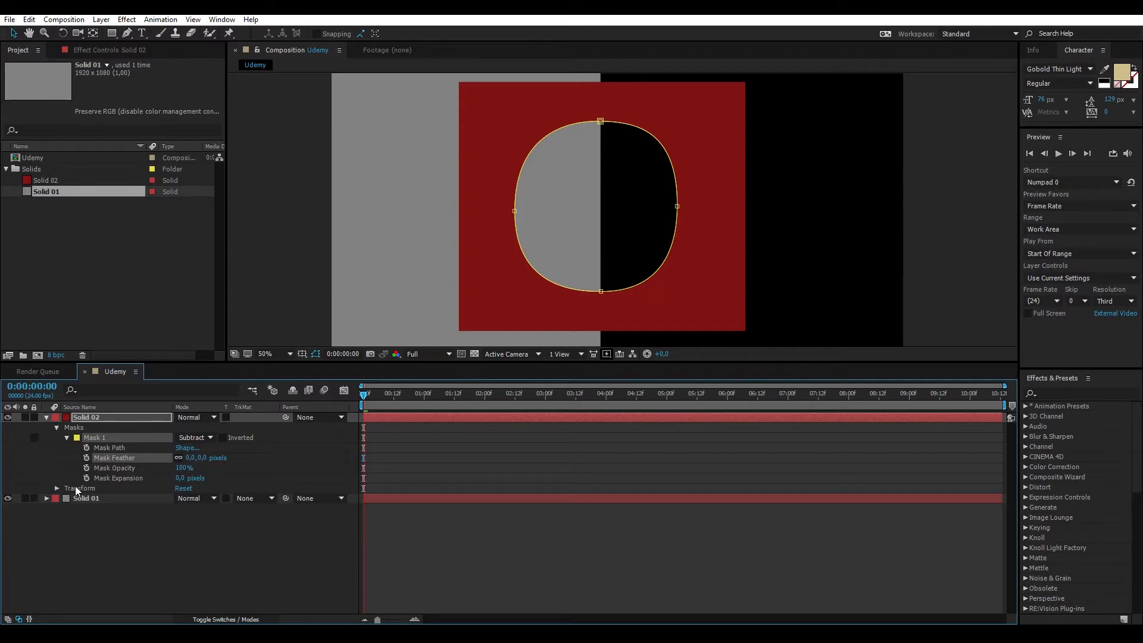
left_click(138, 546)
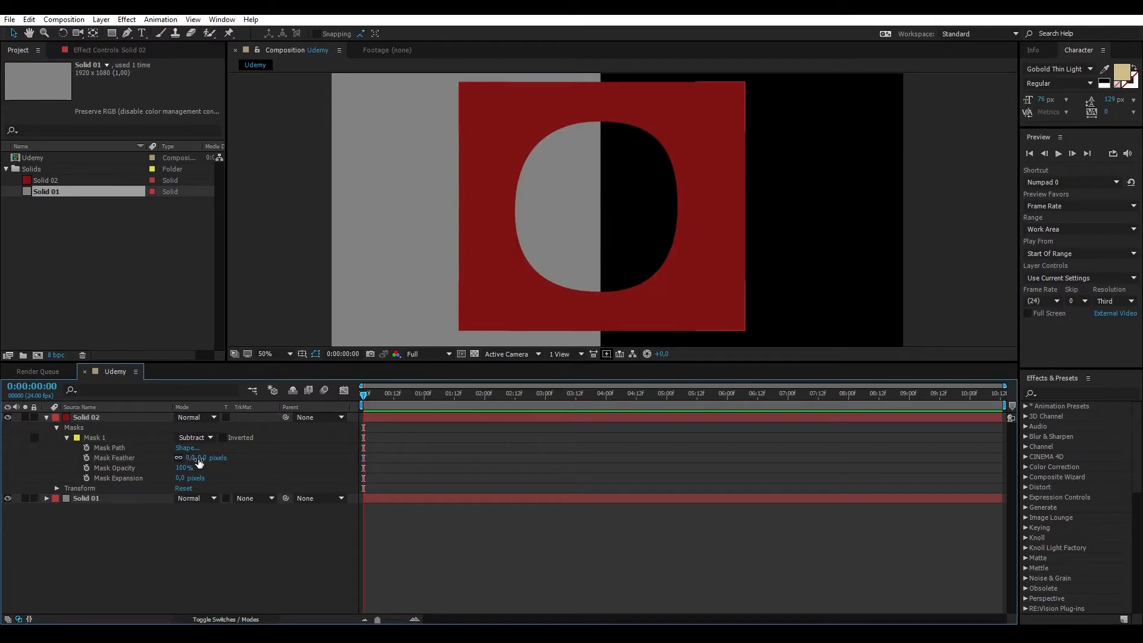
Try Mask 1 at 93% opacity, restore it to 100%, and set its mask expansion to -82 pixels
left_click(182, 467)
mouse_move(182, 467)
left_mouse_down()
mouse_move(142, 465)
mouse_move(174, 466)
left_mouse_up()
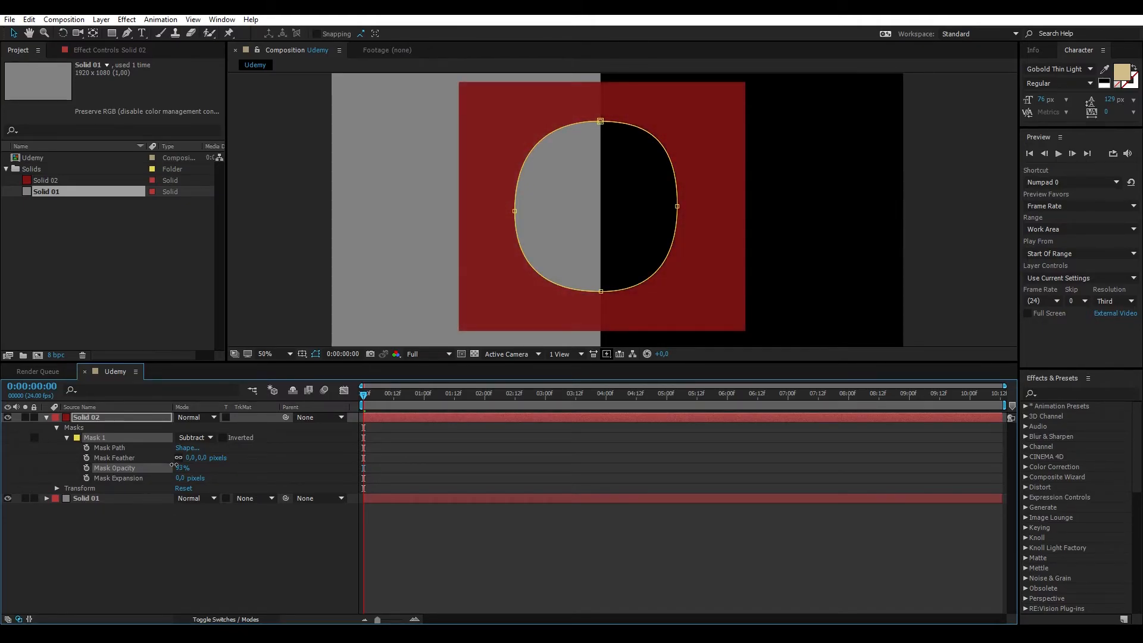
left_click(153, 479)
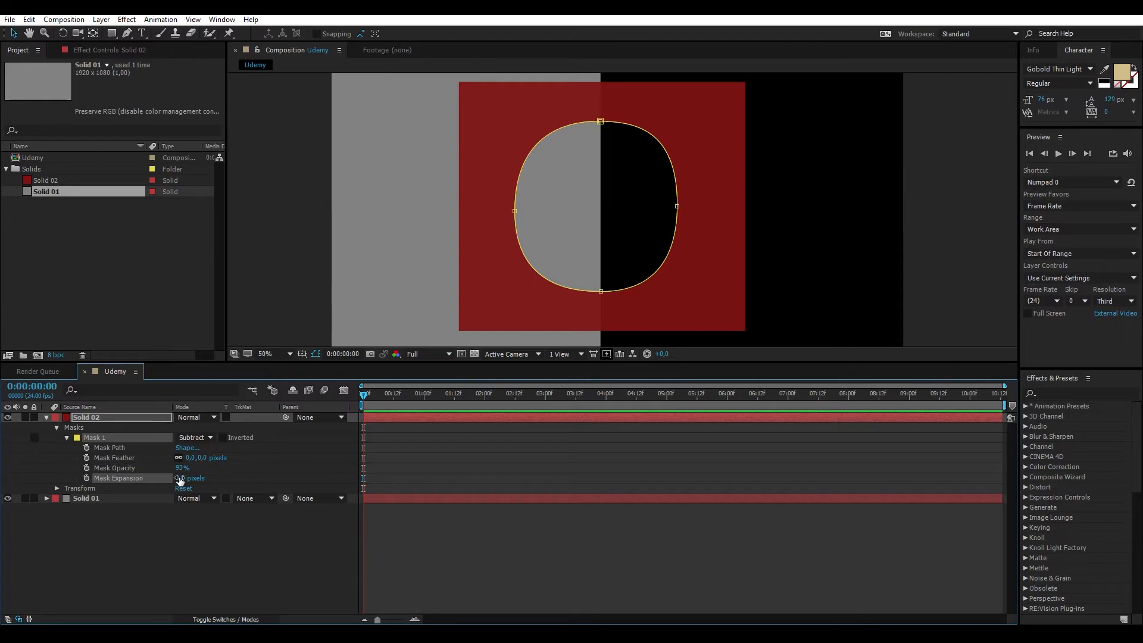
left_click_drag(181, 480, 216, 470)
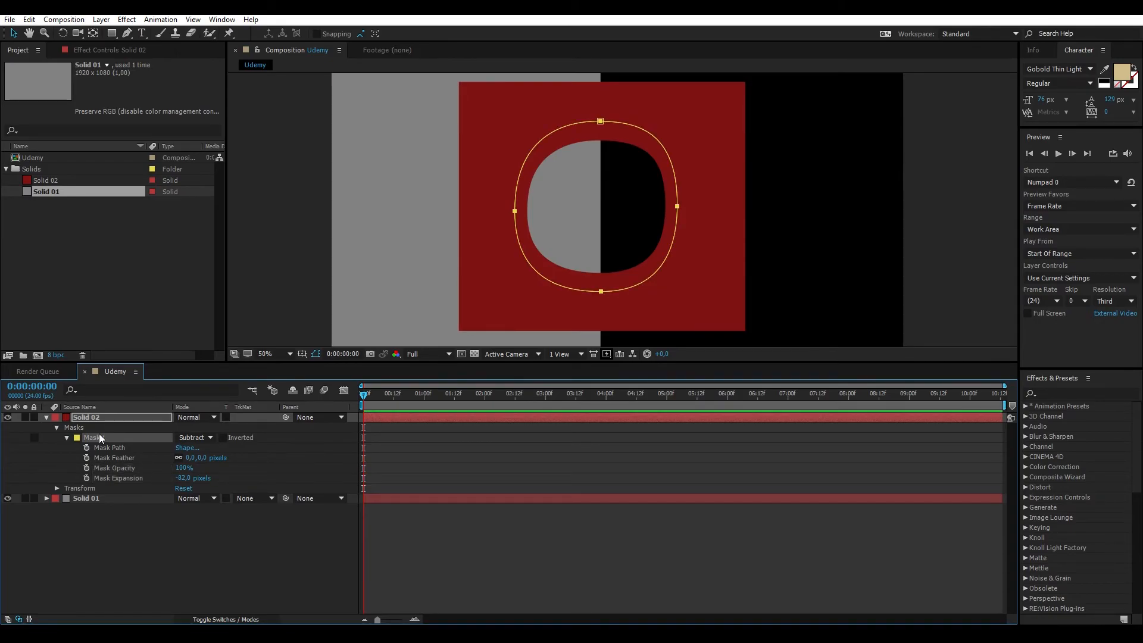